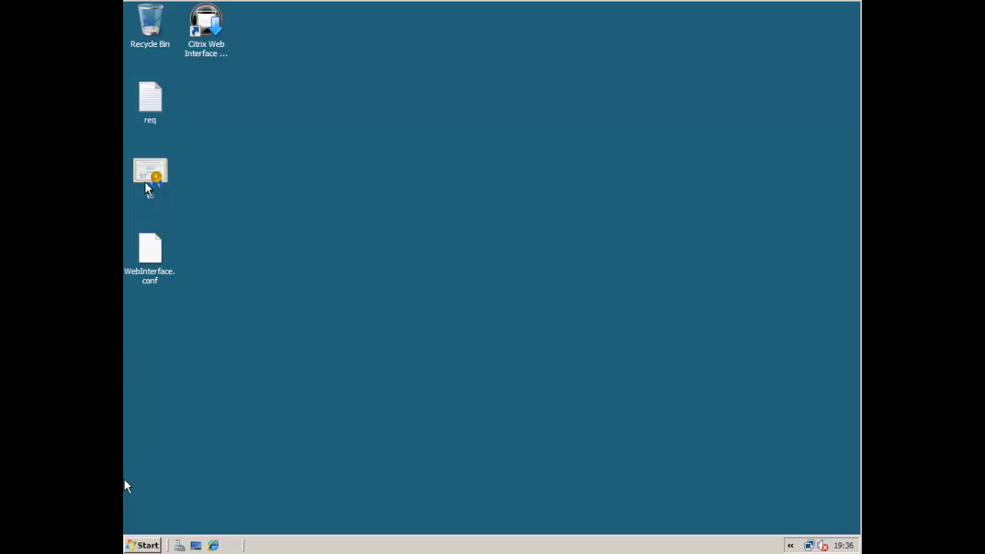
# - Open Citrix Web Interface Management and start a new XenApp Web site at the IIS path /Citrix/ag
pyautogui.doubleClick(202, 26)
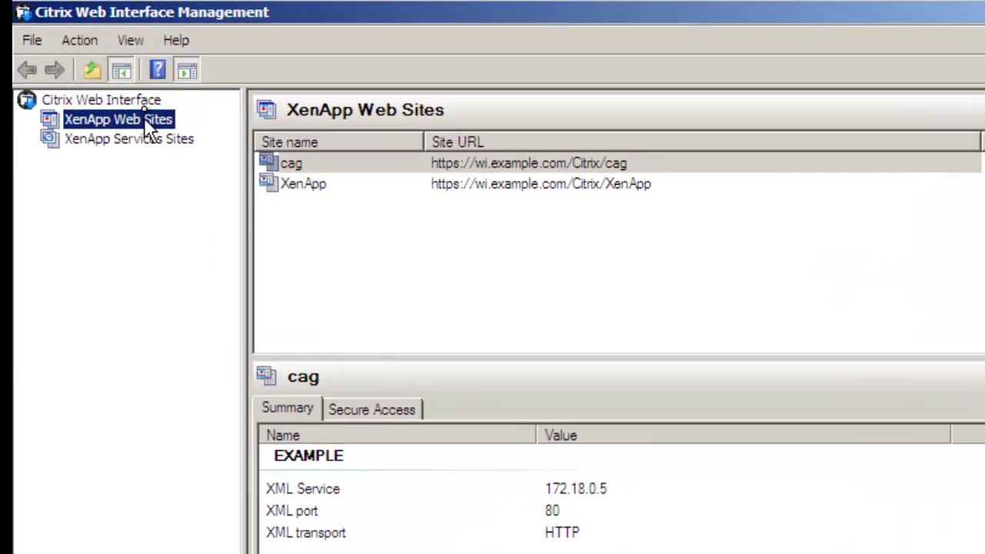
pyautogui.rightClick(202, 70)
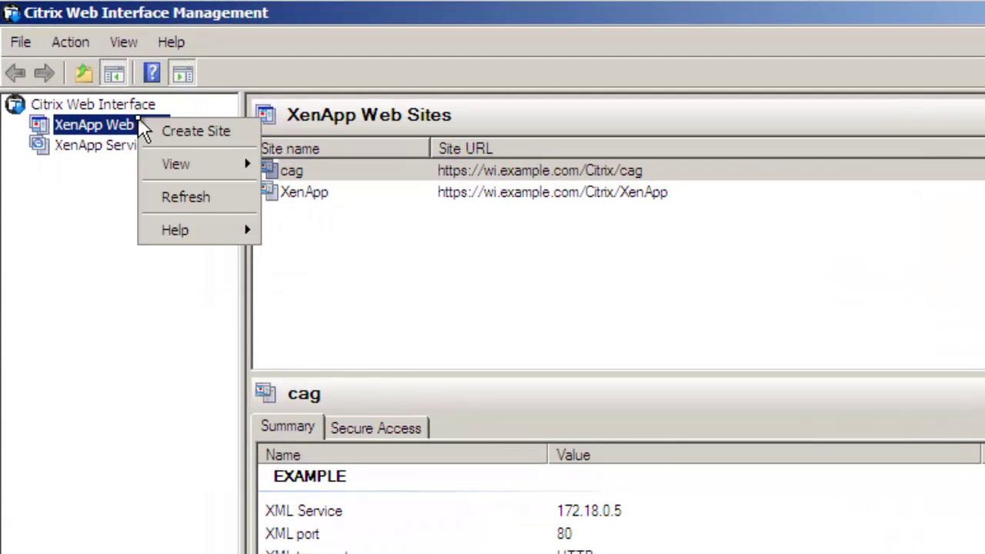
pyautogui.click(179, 132)
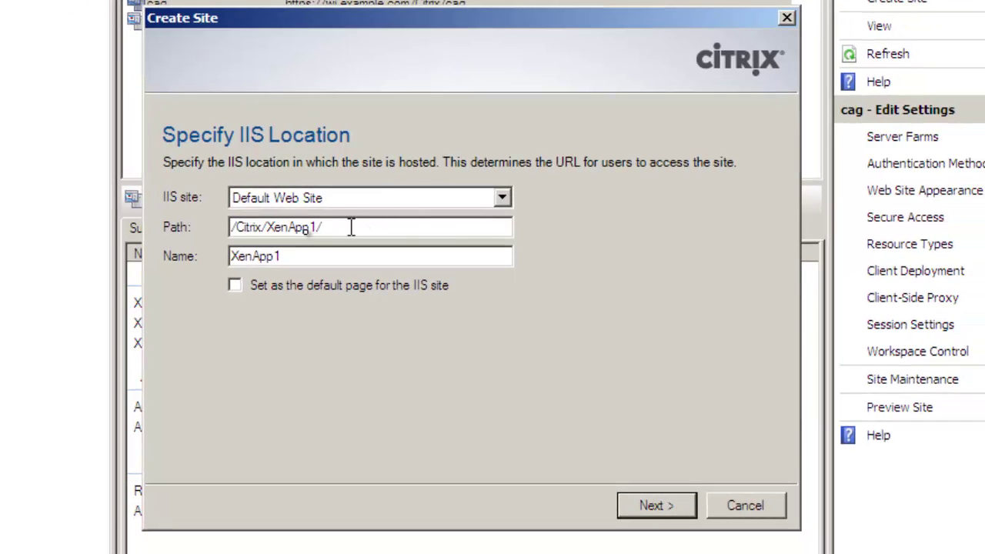
pyautogui.moveTo(271, 227); pyautogui.dragTo(332, 226)
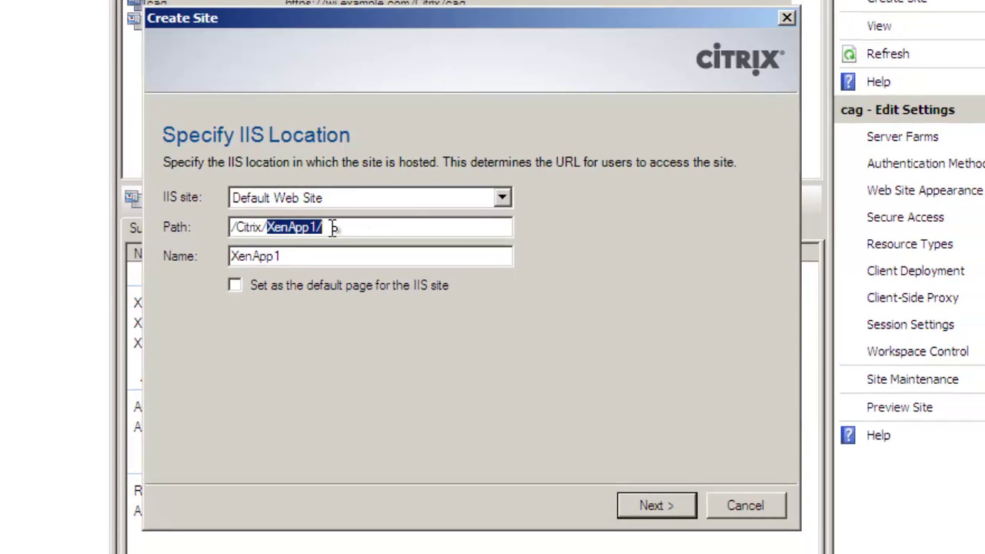
pyautogui.write('ag')
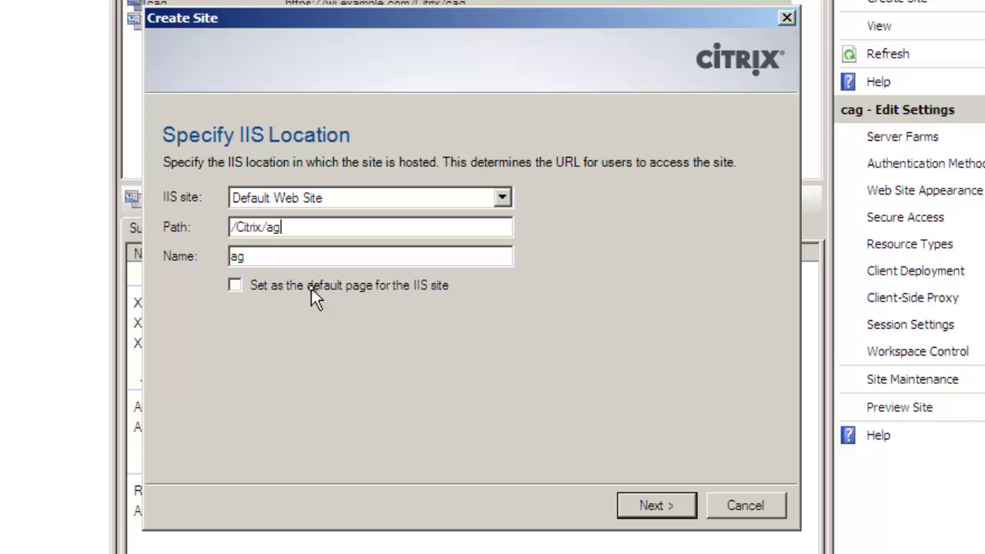
pyautogui.click(656, 506)
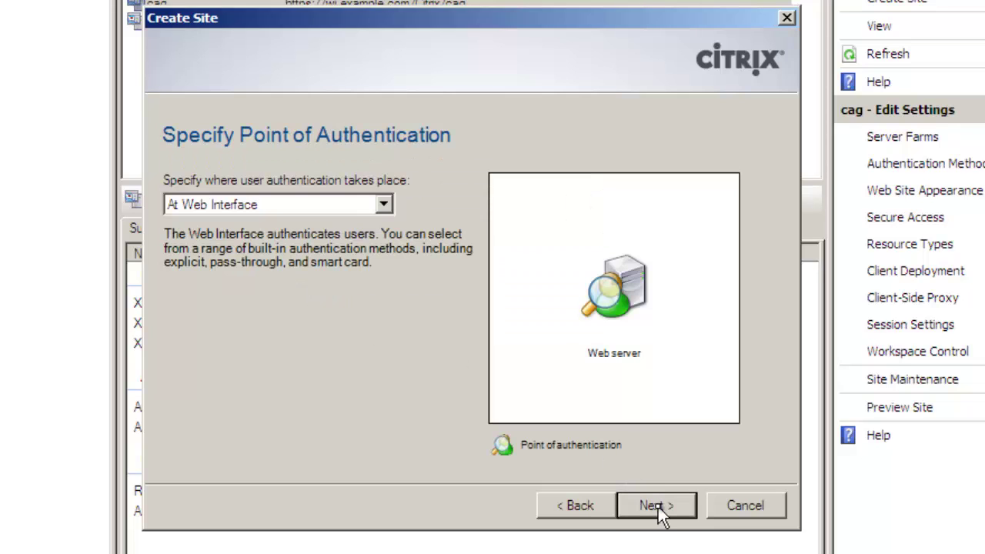
# - Create the site with user authentication taking place At Web Interface, and continue to its initial configuration
pyautogui.click(327, 205)
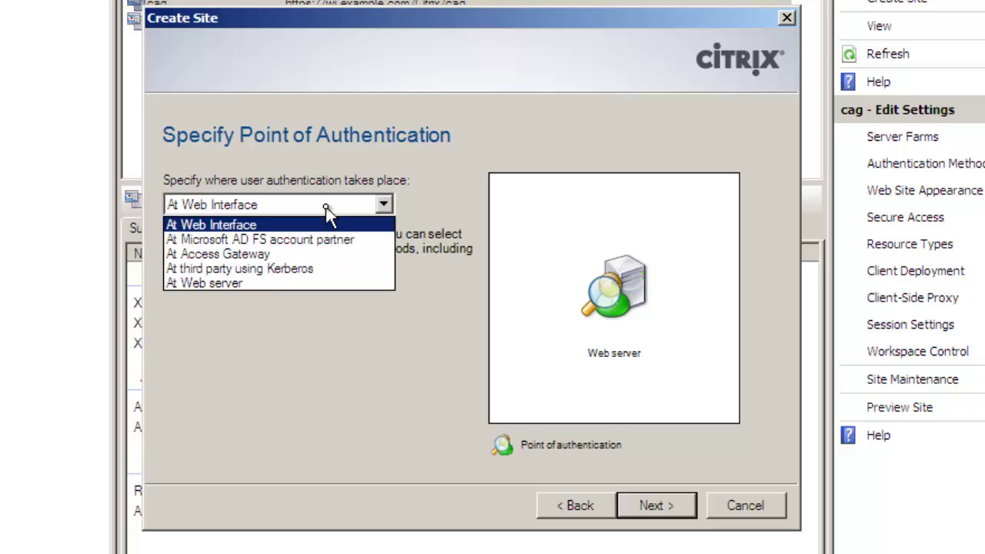
pyautogui.click(284, 227)
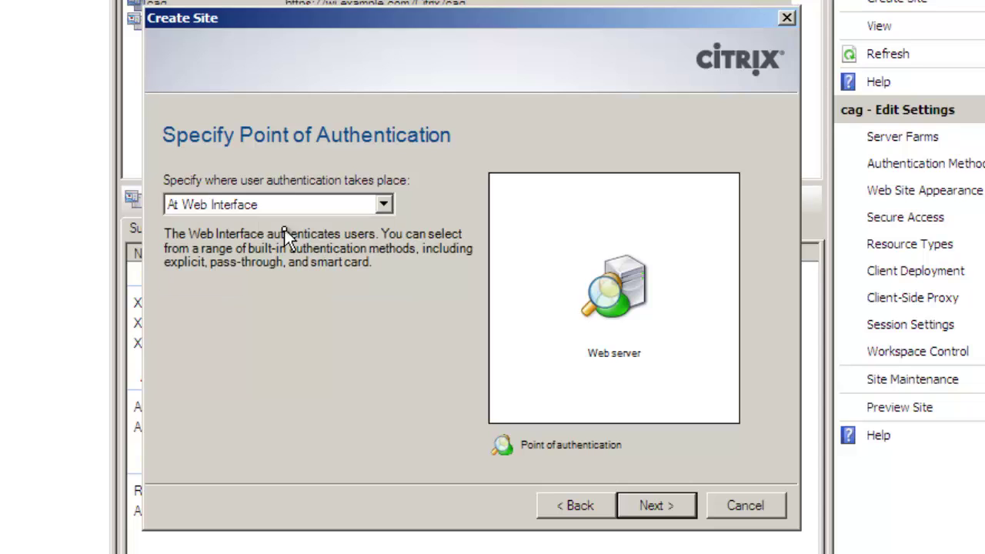
pyautogui.click(670, 500)
pyautogui.click(671, 500)
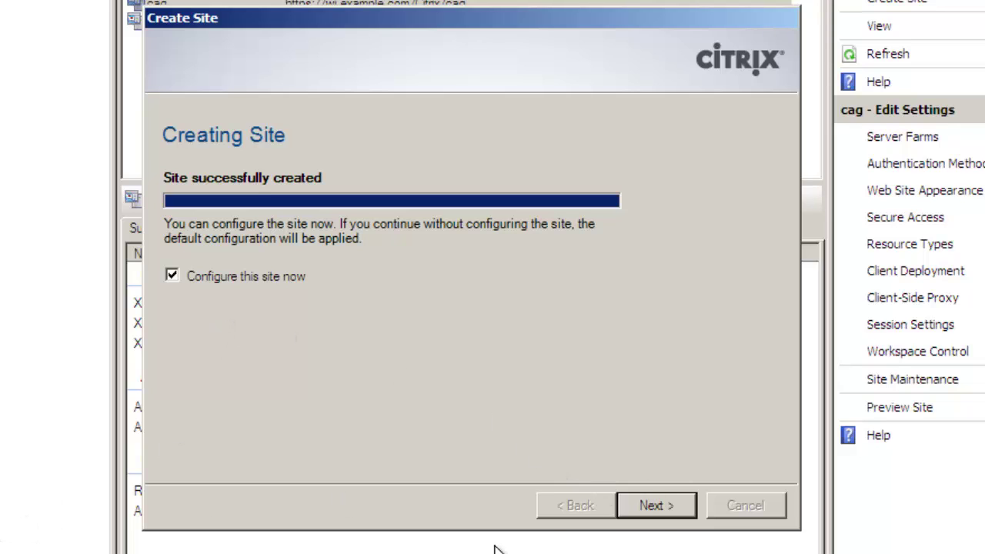
pyautogui.click(654, 505)
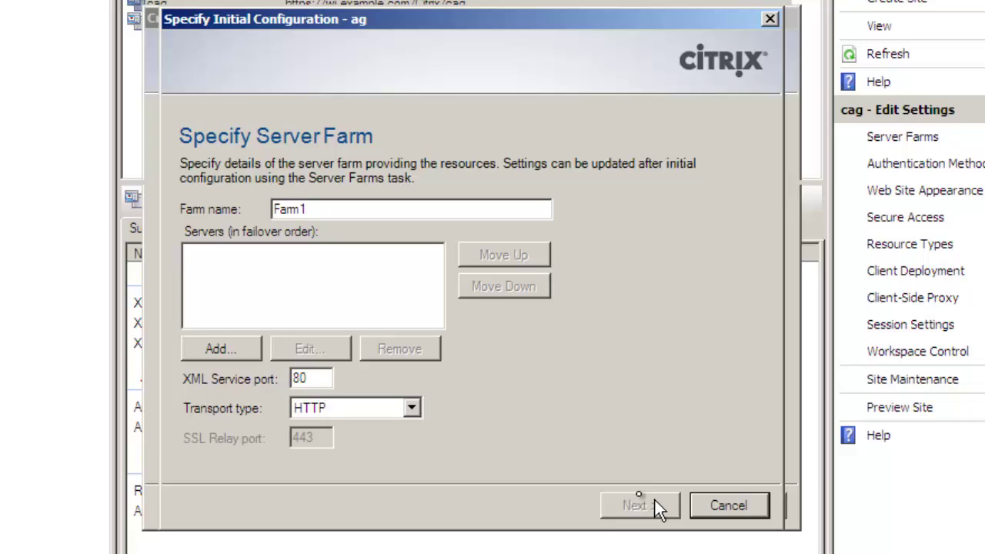
# - Name the server farm XenApp65Example and add the server xa.example.com to it
pyautogui.doubleClick(314, 210)
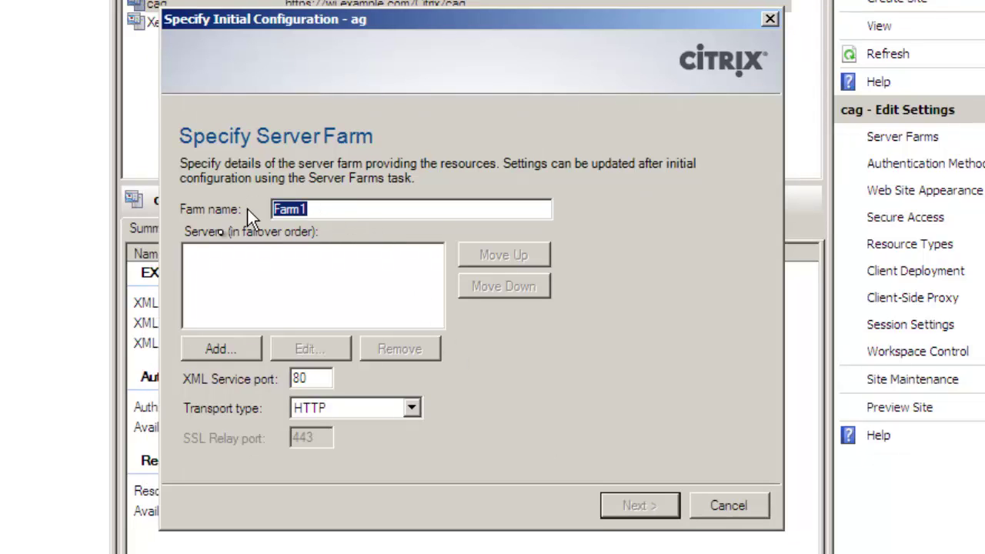
pyautogui.write('XenApp6')
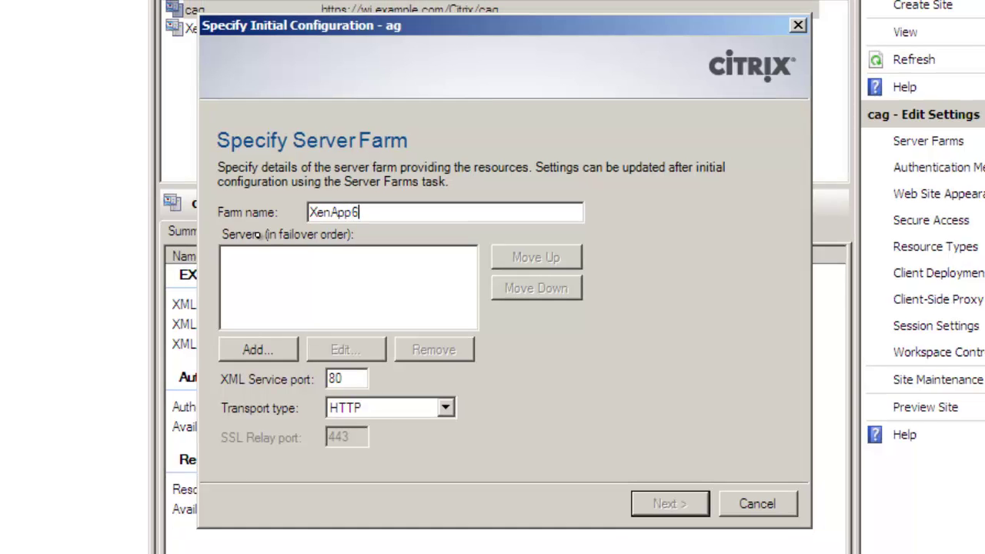
pyautogui.write('5Example')
pyautogui.click(272, 357)
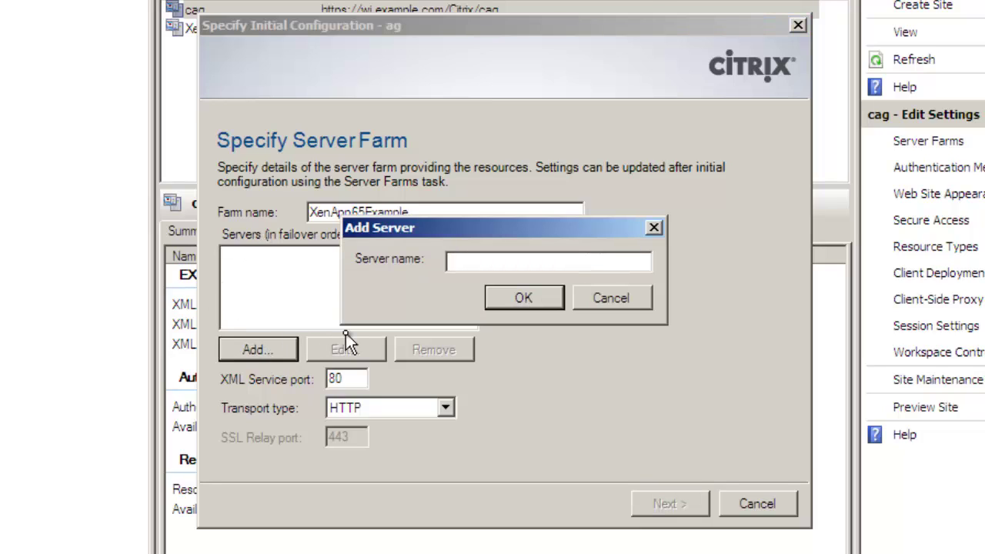
pyautogui.write('xa.example.com')
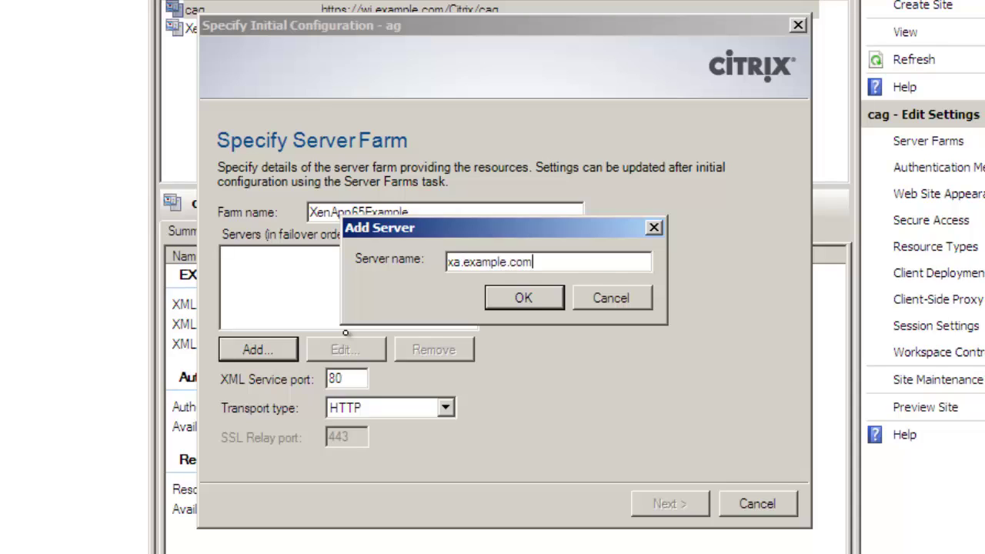
pyautogui.click(540, 307)
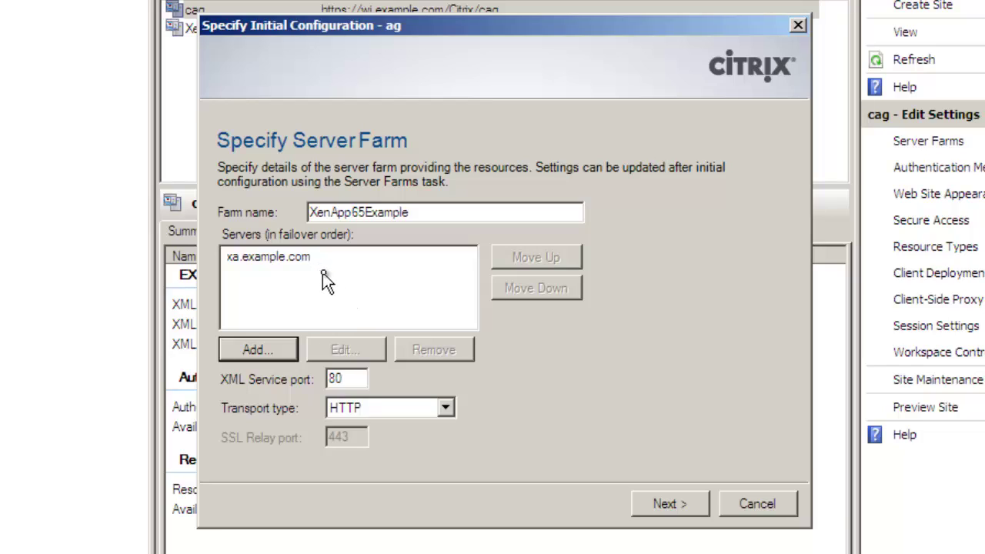
pyautogui.click(668, 504)
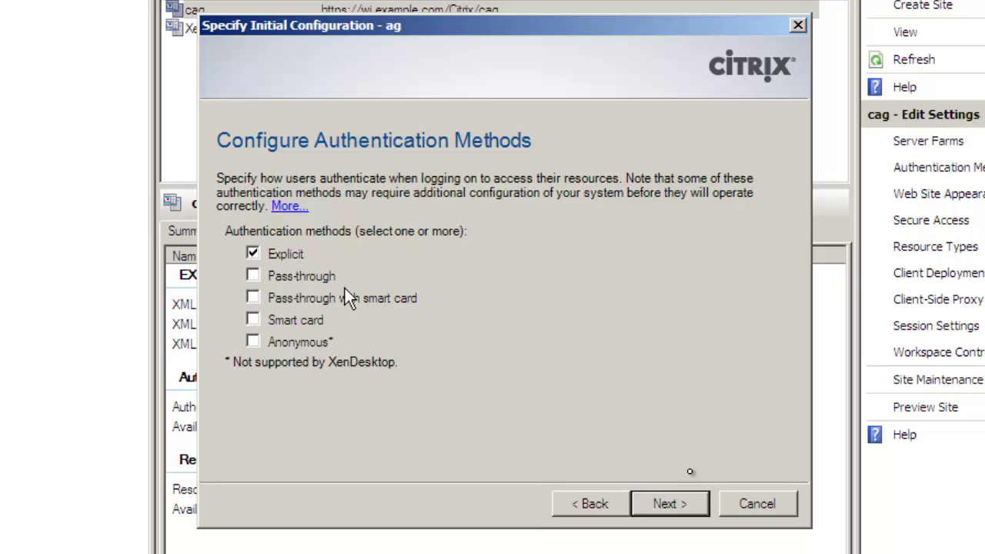
# - Accept Explicit authentication and restrict logon to the domain EXAMPLE
pyautogui.click(668, 504)
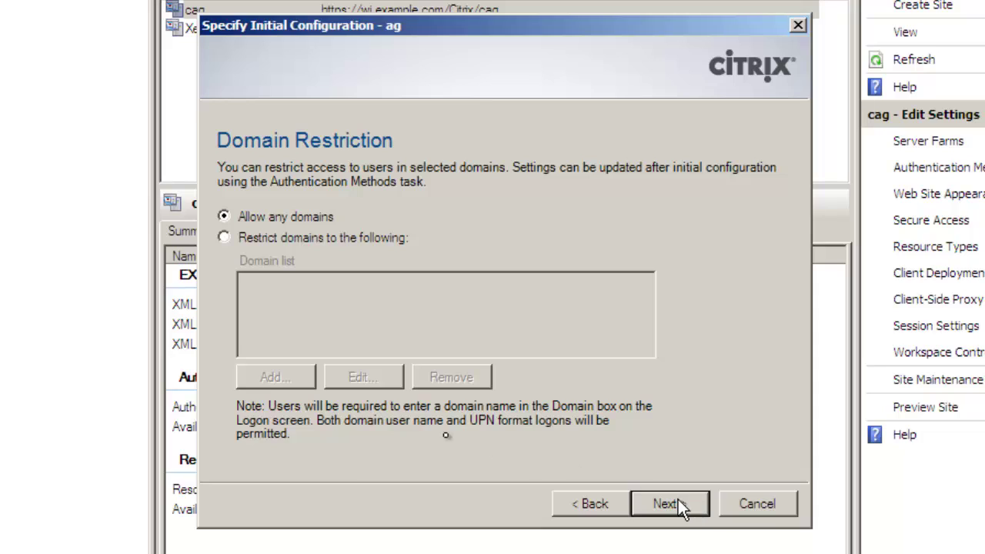
pyautogui.click(224, 237)
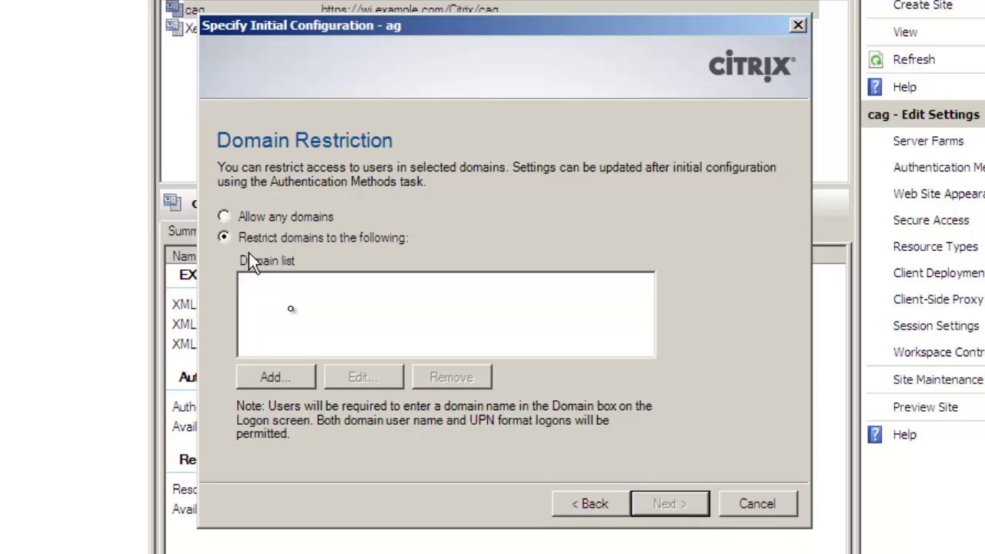
pyautogui.click(297, 377)
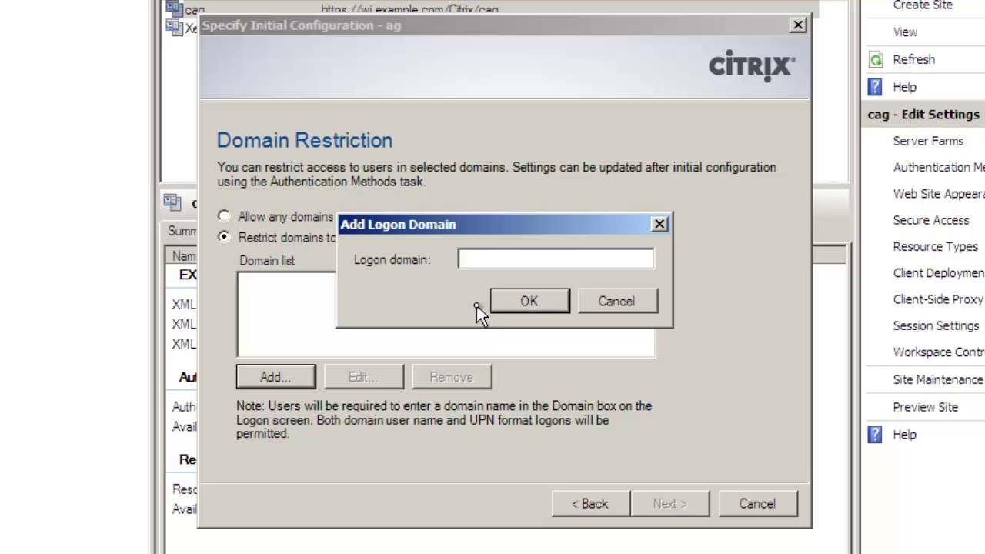
pyautogui.write('EXAMPLE')
pyautogui.click(519, 306)
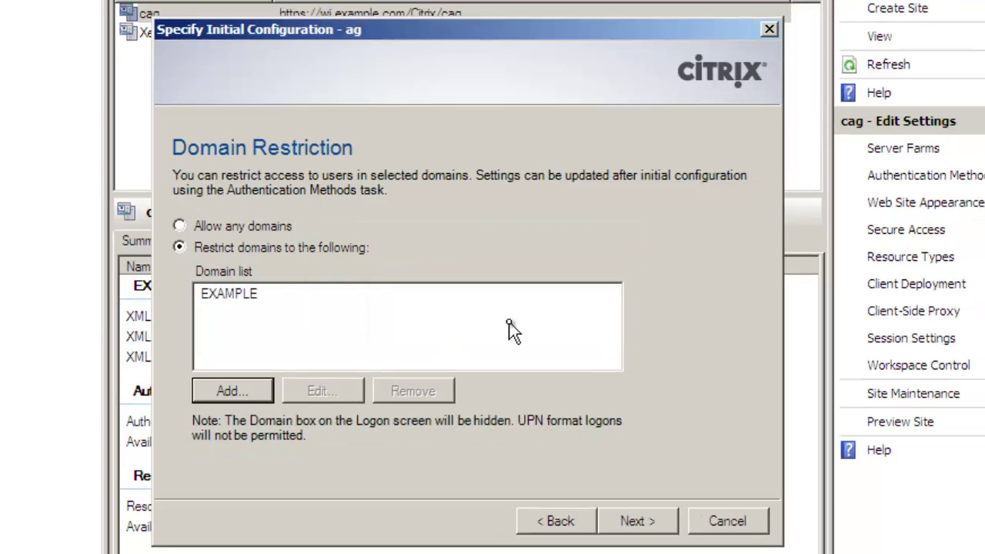
pyautogui.click(658, 522)
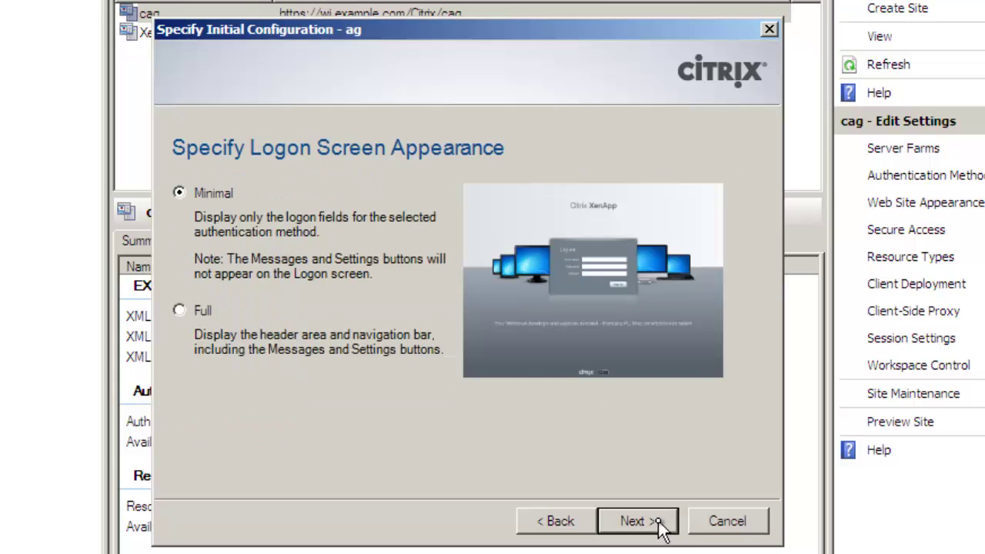
# - Accept the Minimal logon screen and Online resource type, and finish the site's initial configuration
pyautogui.click(659, 523)
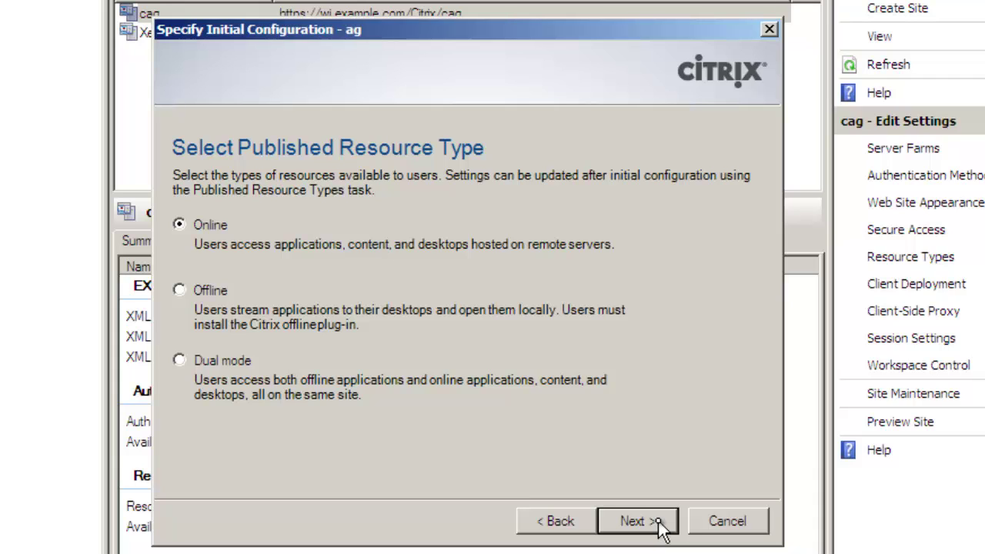
pyautogui.click(660, 523)
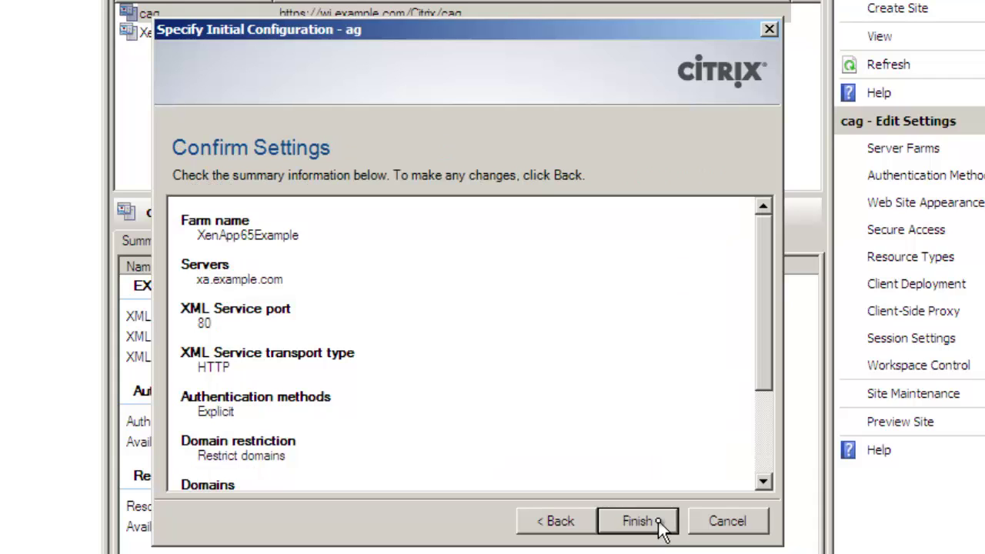
pyautogui.click(638, 521)
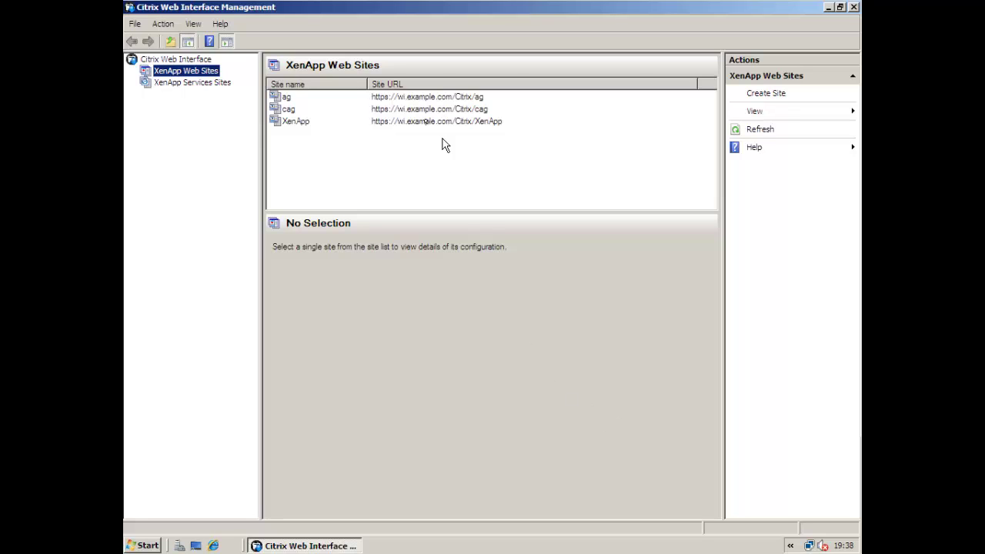
# - In the ag site's secure access settings, set the default route's access method to Gateway direct
pyautogui.click(425, 102)
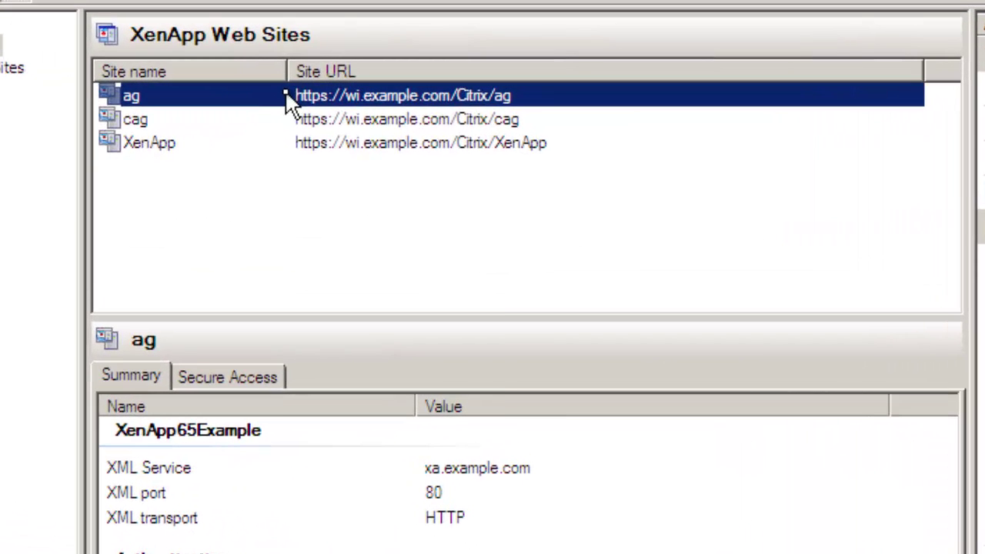
pyautogui.rightClick(303, 99)
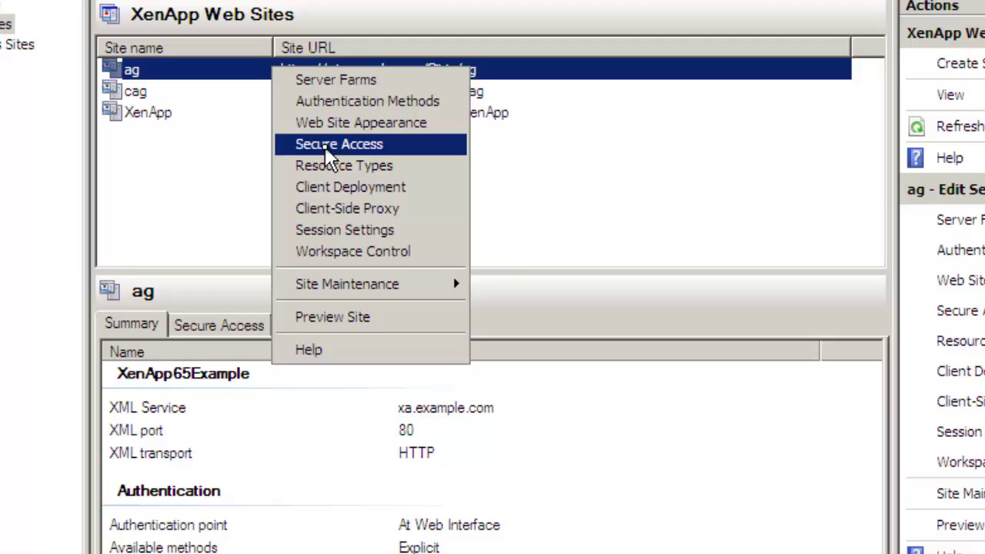
pyautogui.click(343, 177)
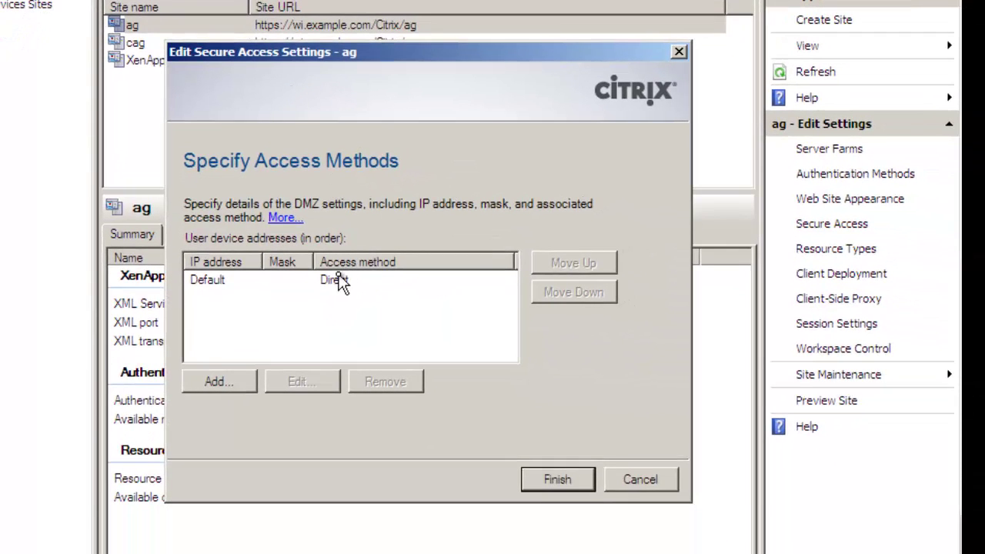
pyautogui.click(338, 281)
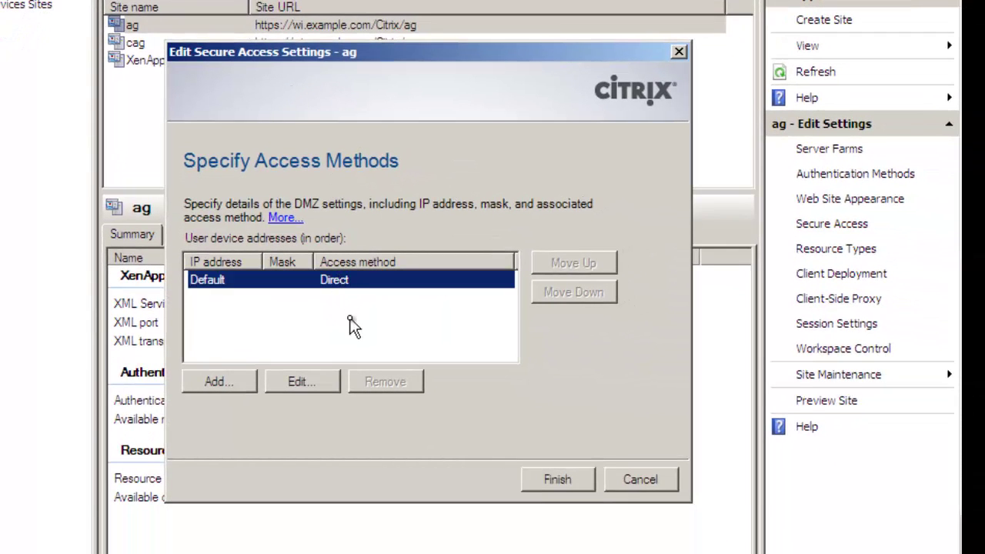
pyautogui.click(327, 383)
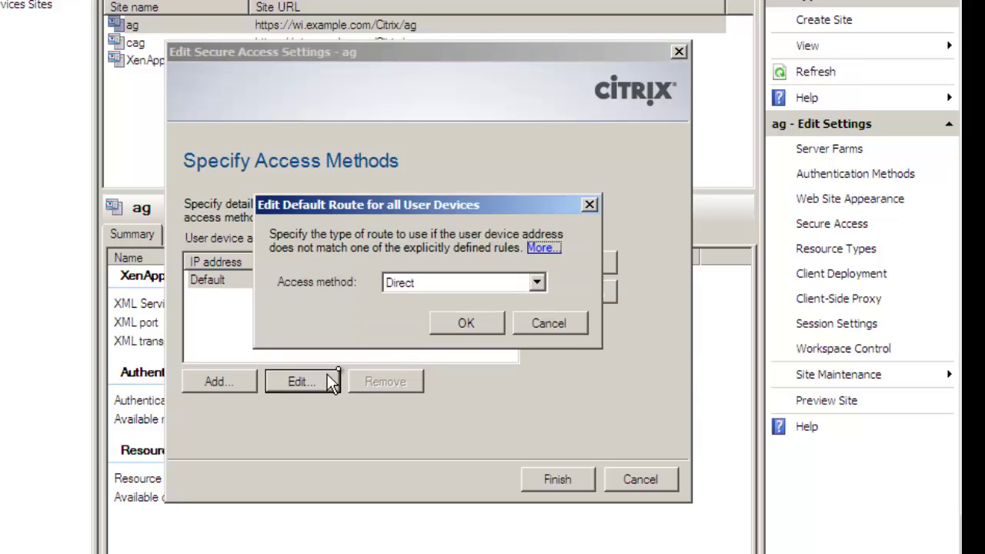
pyautogui.click(451, 286)
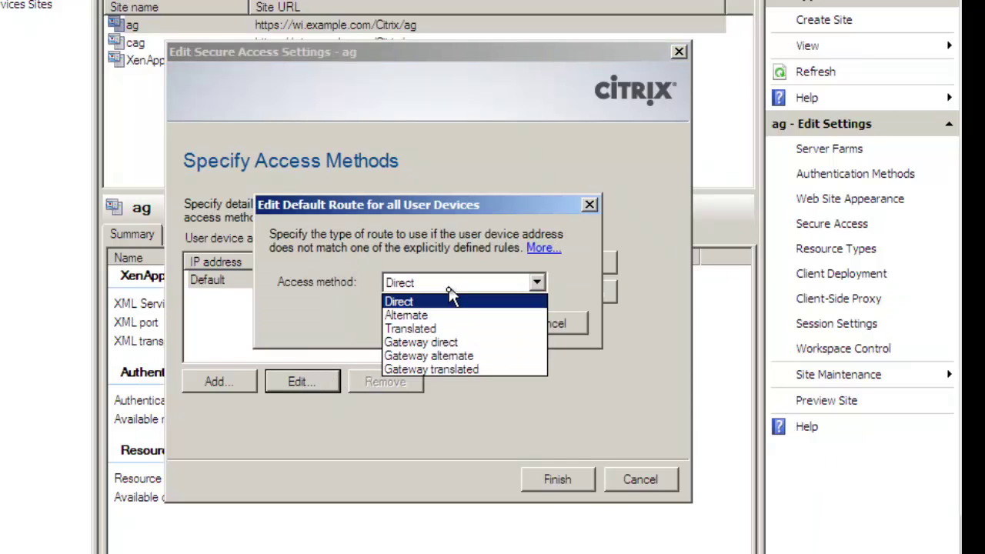
pyautogui.click(452, 343)
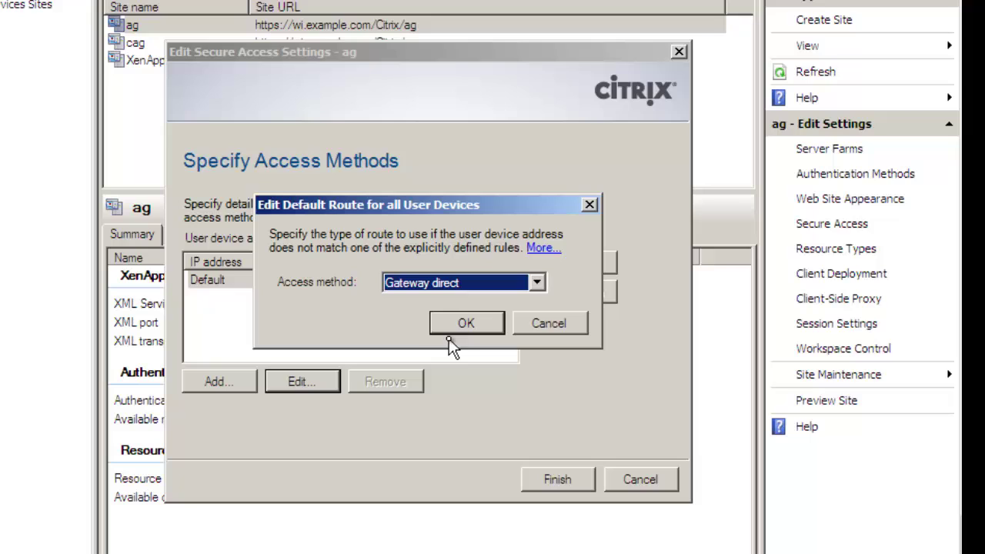
pyautogui.click(466, 323)
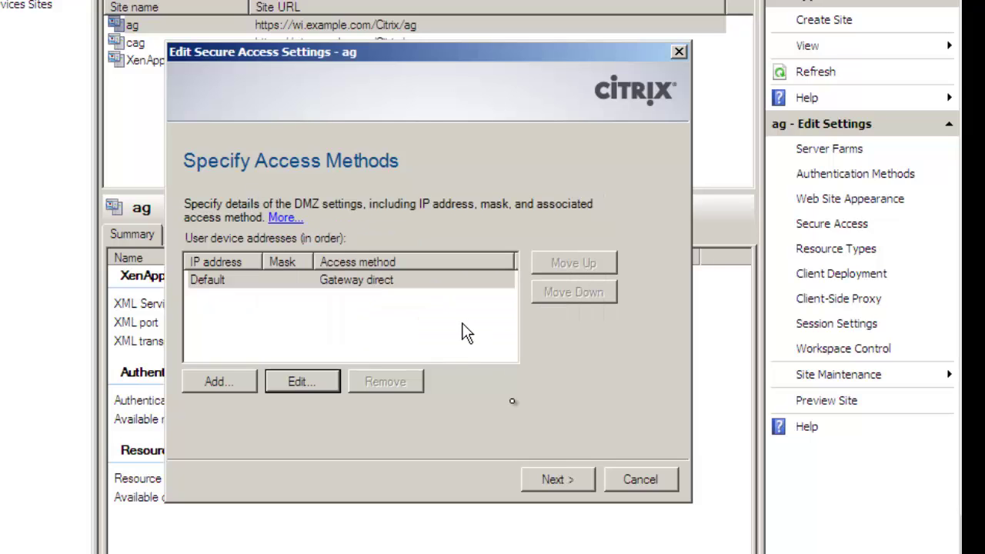
pyautogui.click(561, 479)
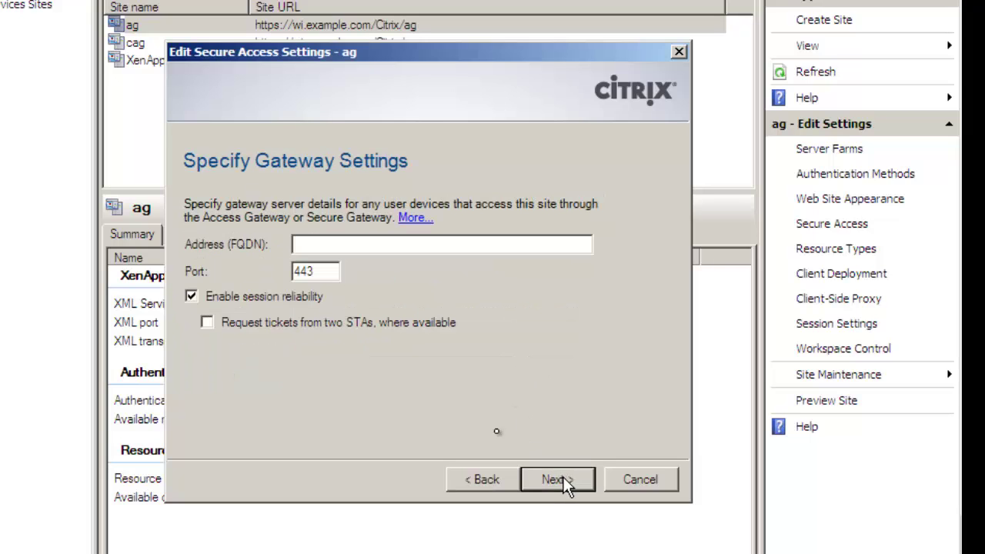
# - Set the gateway address (FQDN) to example.ag.com and continue to the Secure Ticket Authority settings
pyautogui.click(339, 246)
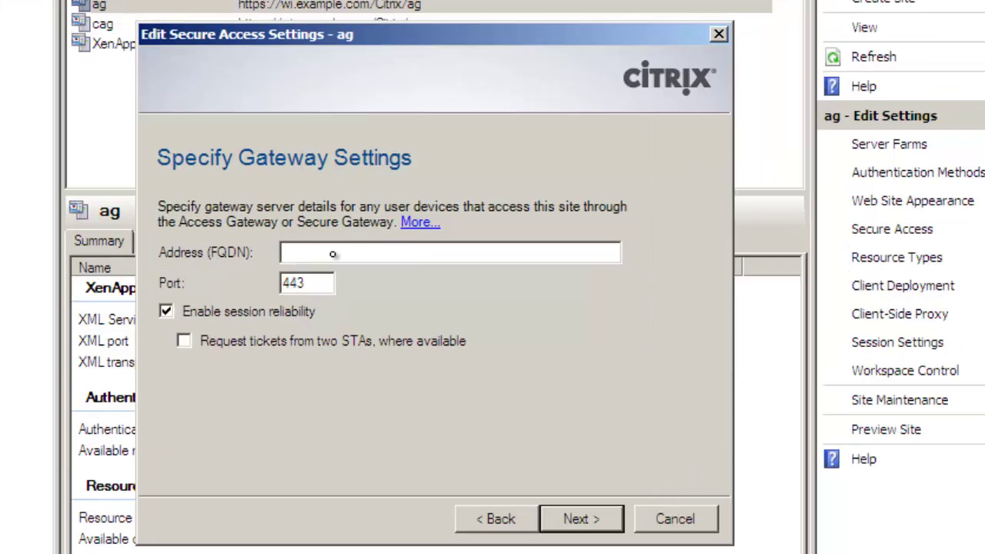
pyautogui.write('example.ag.com')
pyautogui.click(602, 520)
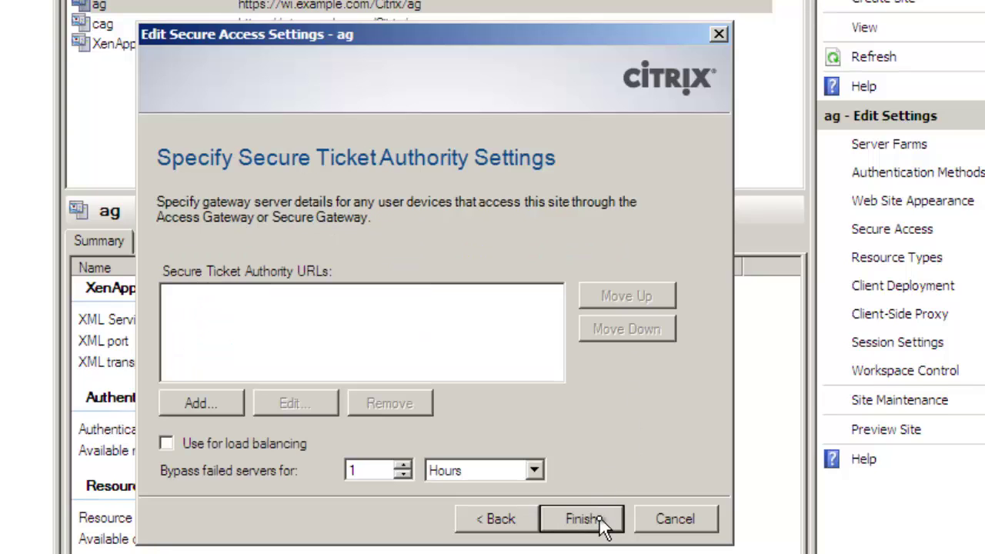
pyautogui.click(225, 405)
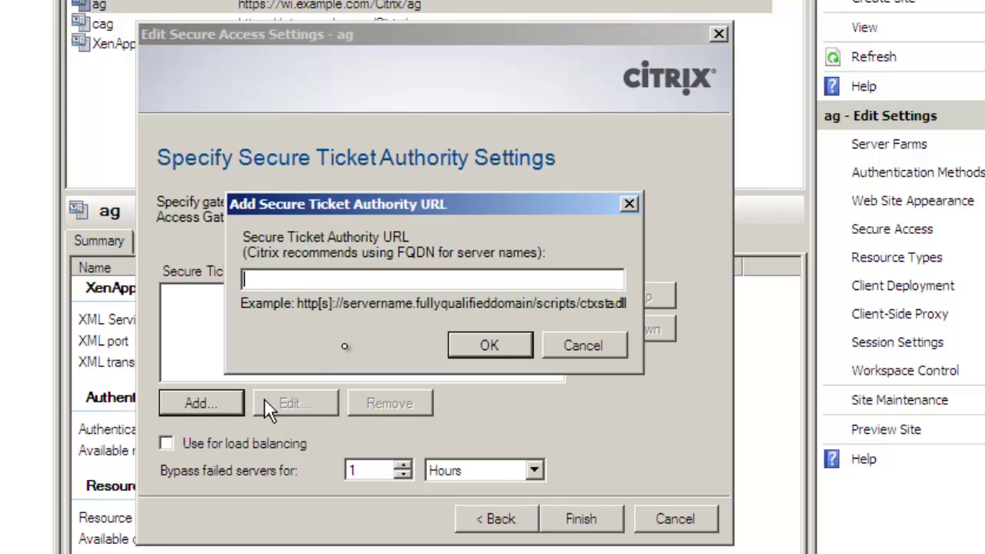
pyautogui.write('http://')
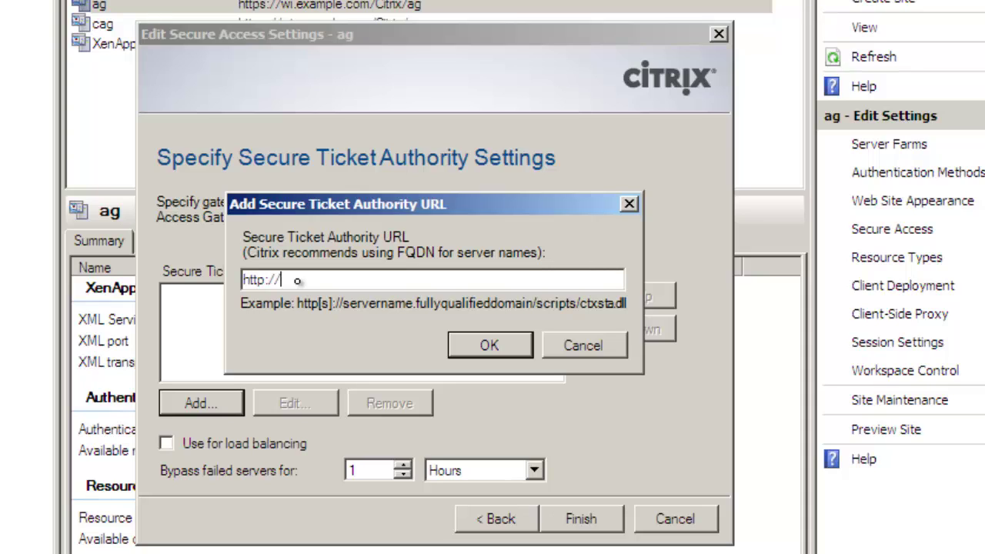
pyautogui.write('xa.example.com')
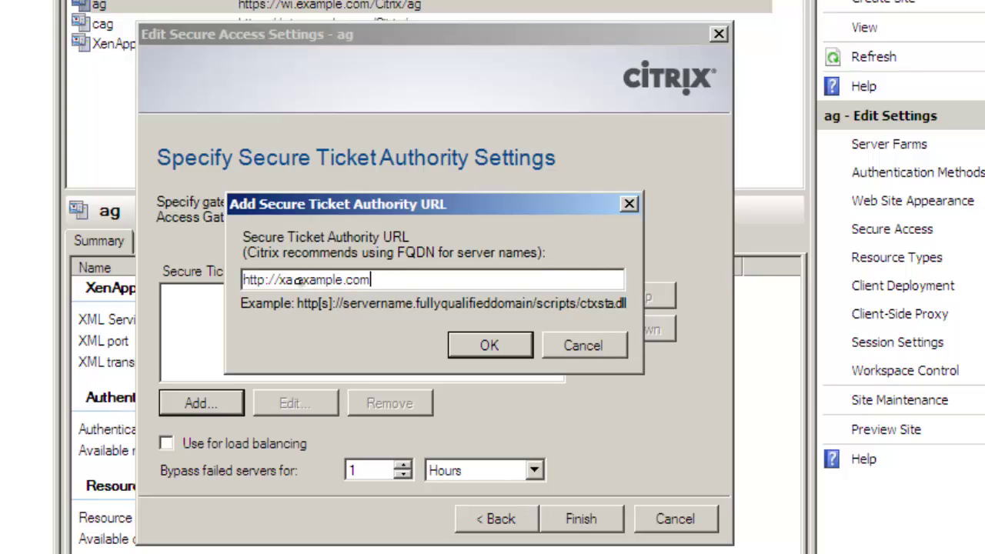
pyautogui.write('/scripts/ct')
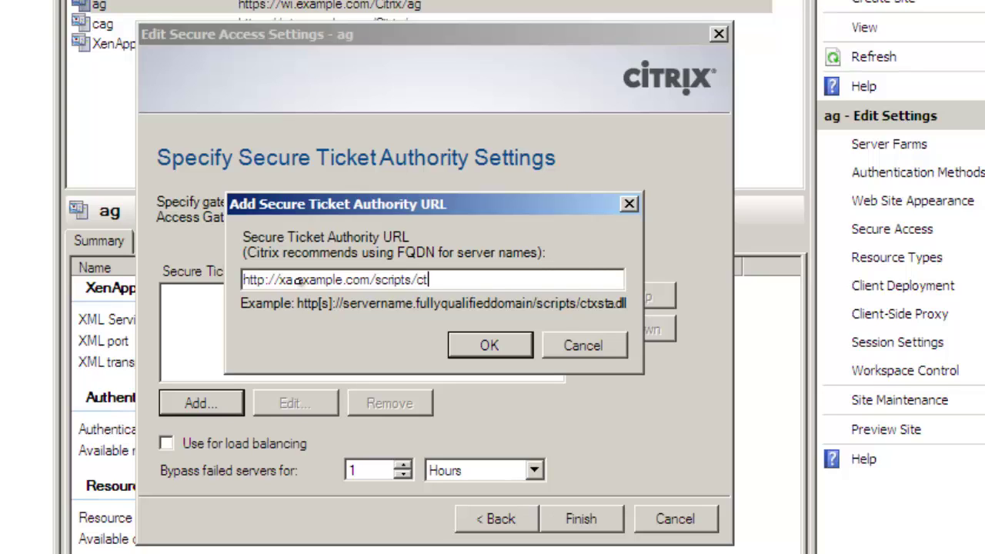
pyautogui.write('xsta.dll')
pyautogui.click(490, 348)
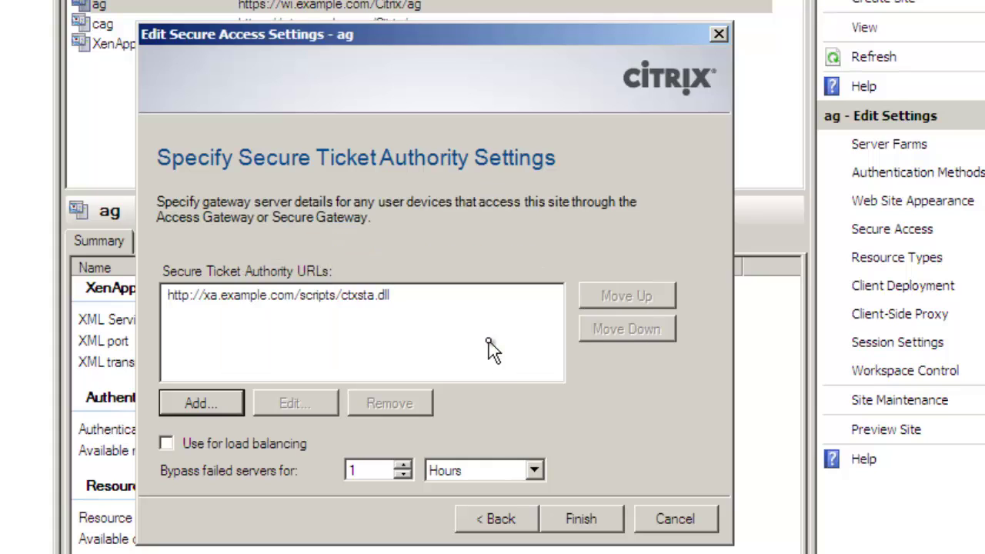
pyautogui.click(604, 520)
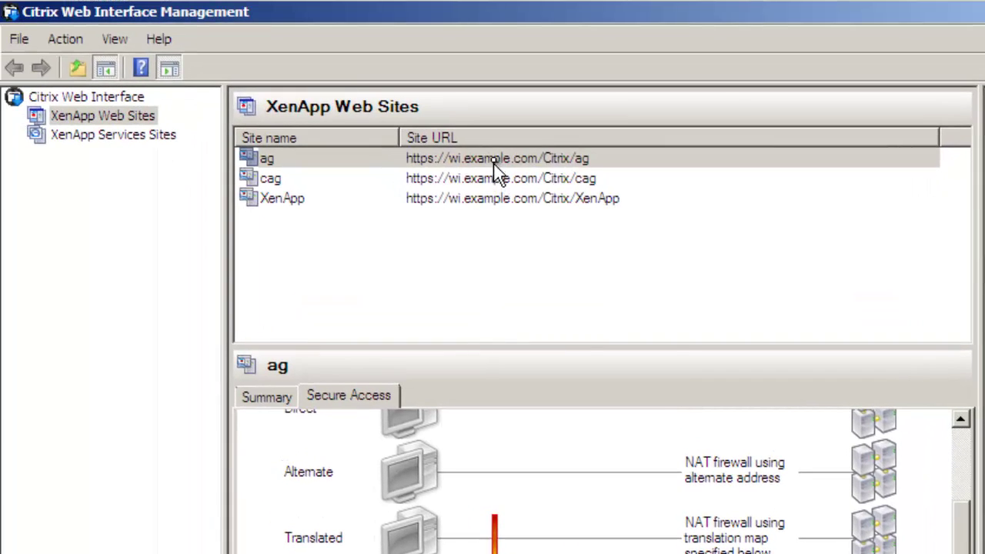
# - Uninstall the ag site from the XenApp Web Sites and confirm its removal
pyautogui.rightClick(394, 69)
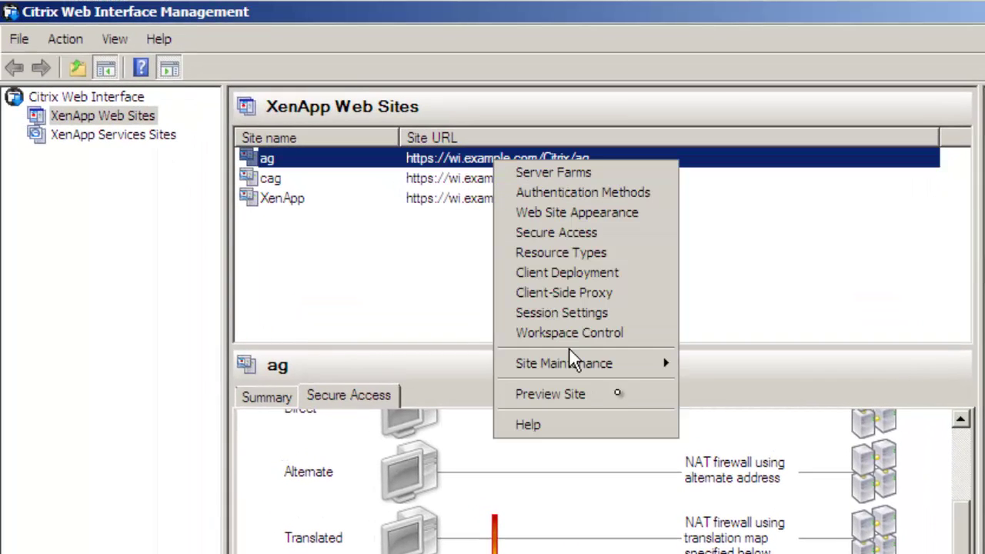
pyautogui.moveTo(620, 369)
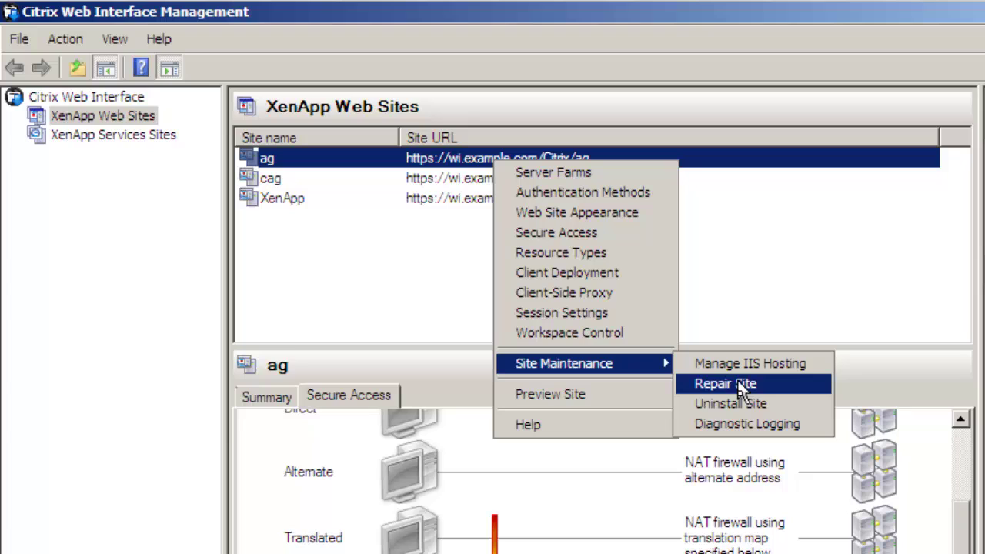
pyautogui.click(731, 403)
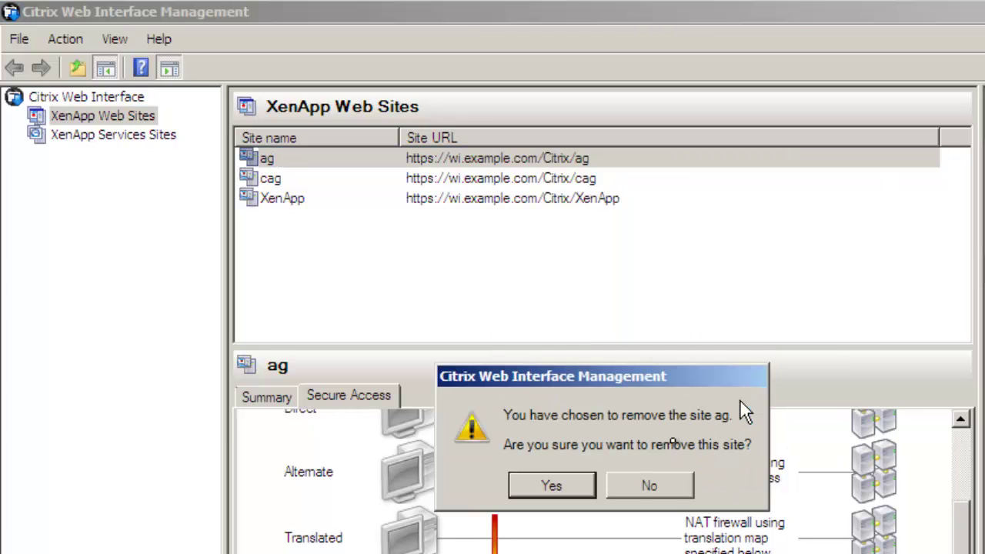
pyautogui.click(589, 482)
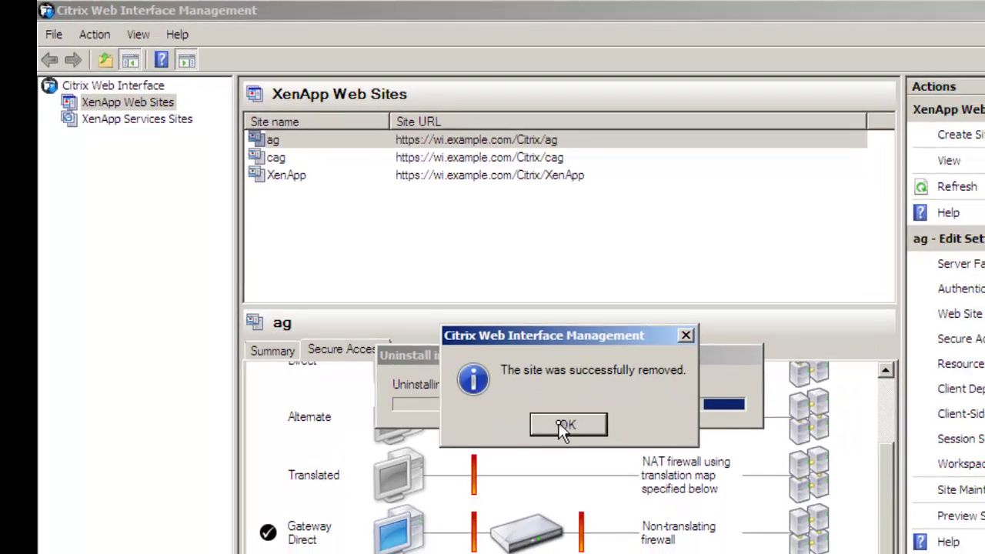
pyautogui.click(598, 482)
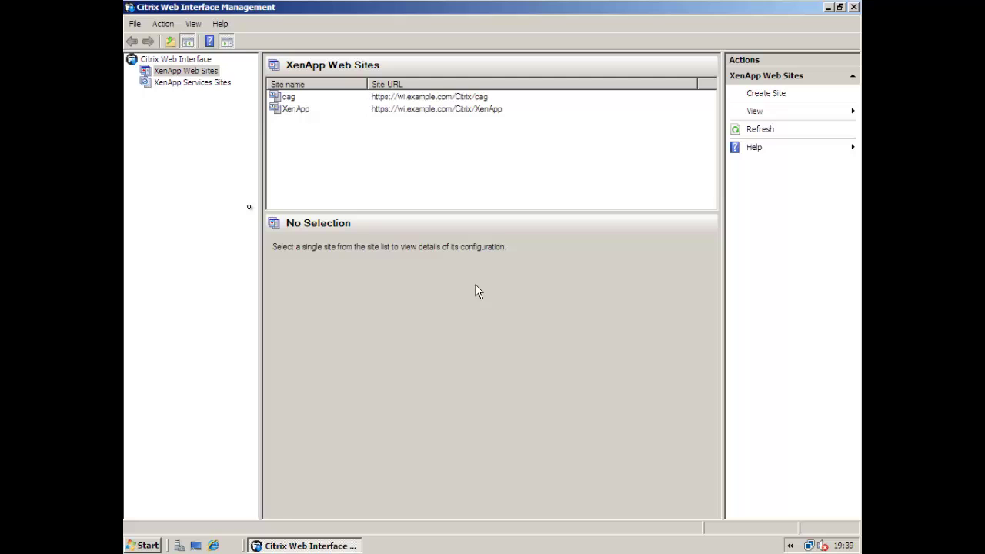
# - Start creating a new XenApp Web site under Default Web Site with the path /Citrix/ag and the name ag
pyautogui.rightClick(199, 74)
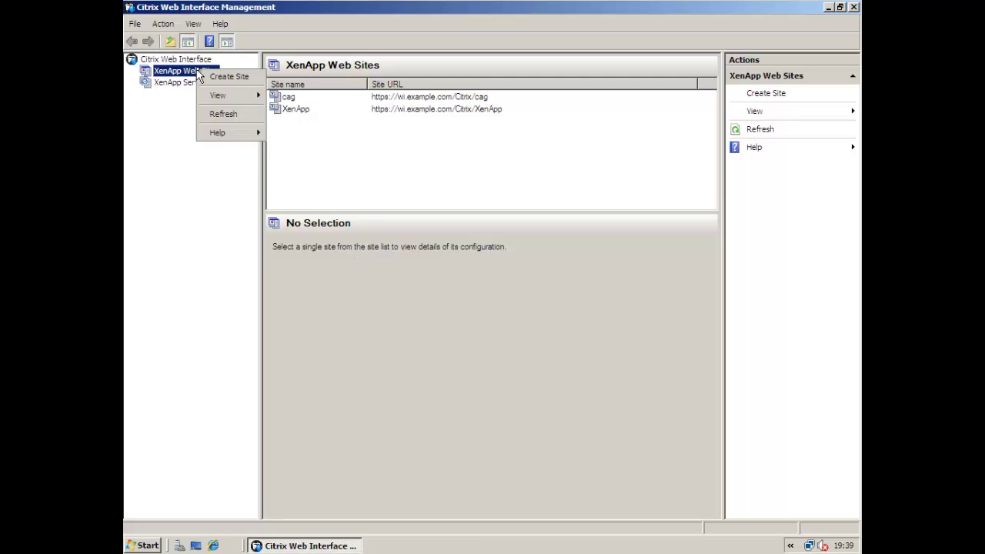
pyautogui.click(219, 77)
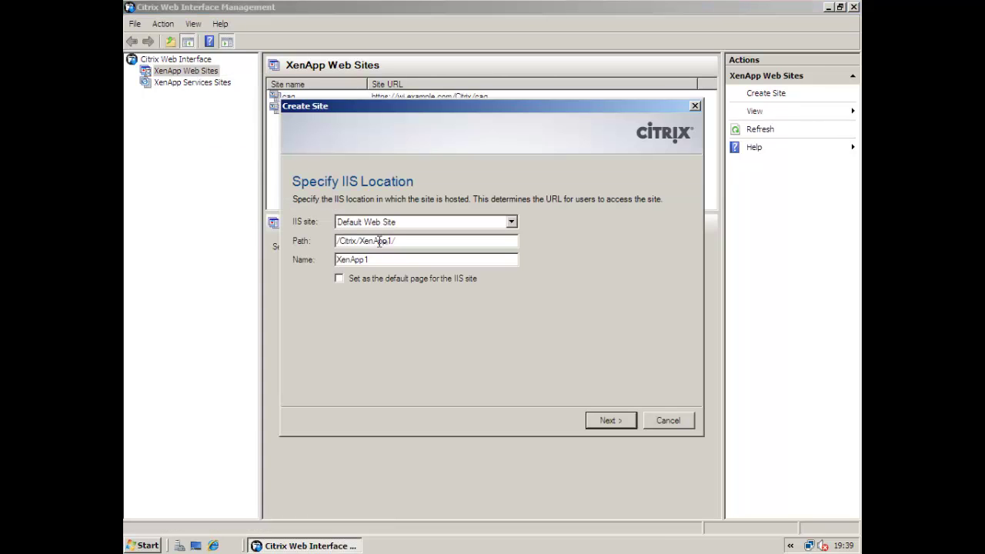
pyautogui.moveTo(360, 241); pyautogui.dragTo(412, 243)
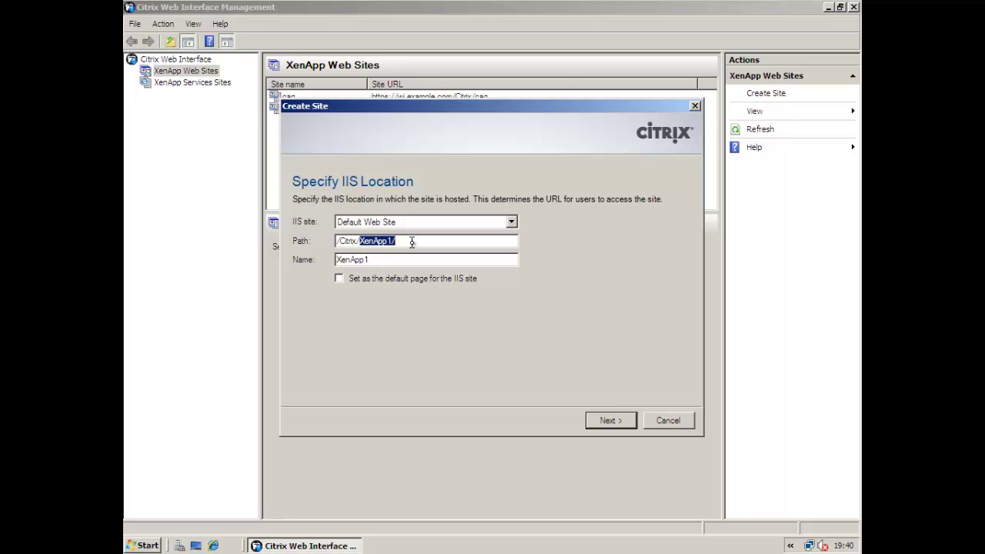
pyautogui.write('ag')
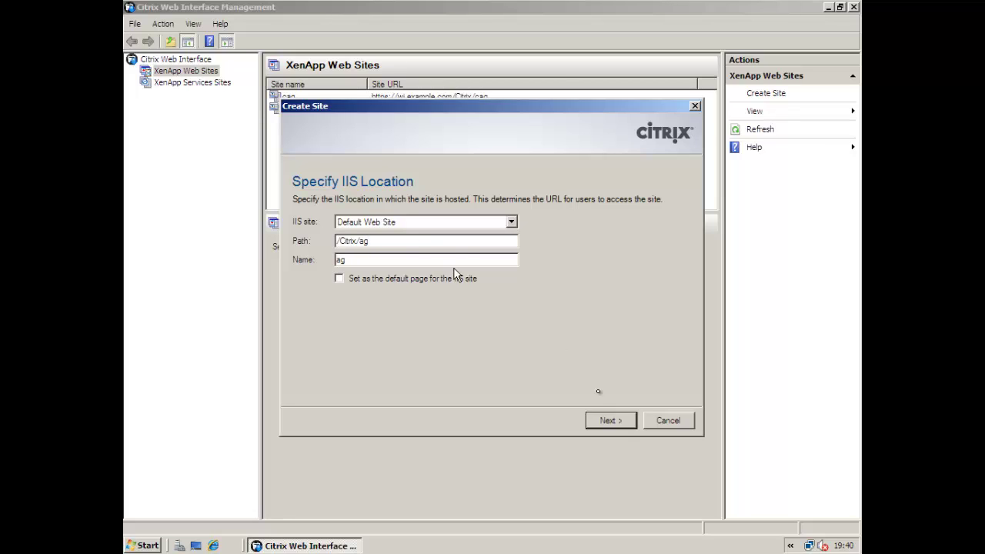
pyautogui.click(608, 420)
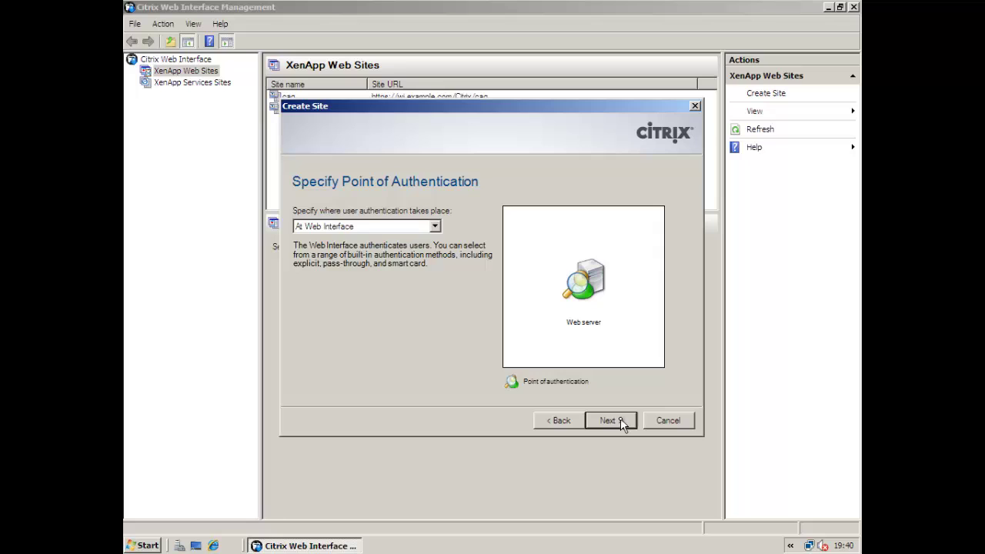
# - Keep the authentication point At Web Interface and finish creating the site without configuring it now
pyautogui.click(620, 422)
pyautogui.click(620, 422)
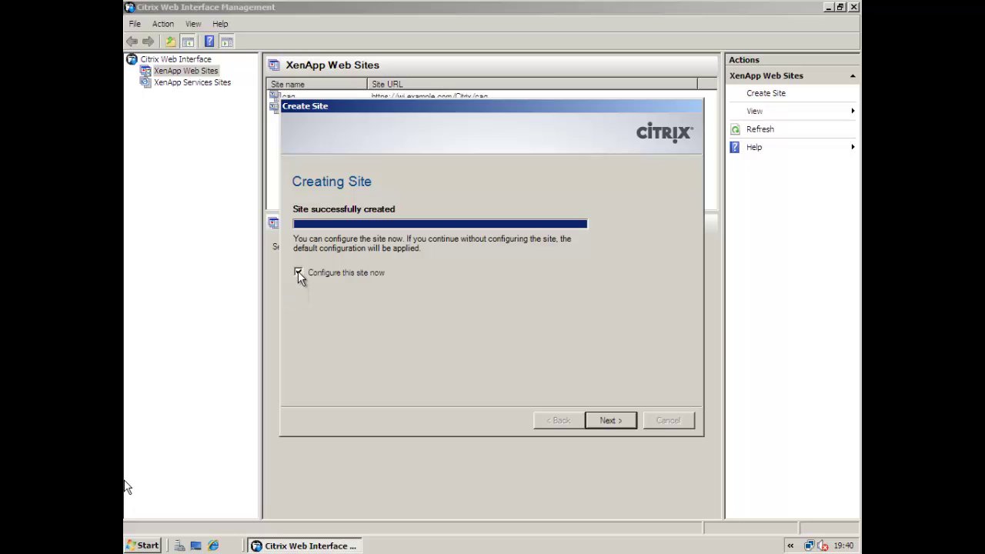
pyautogui.click(298, 272)
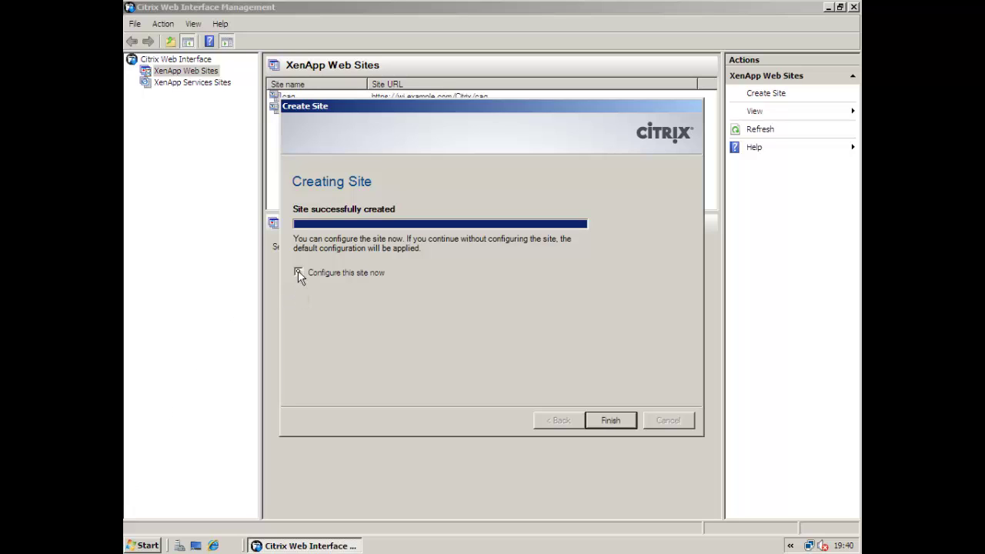
pyautogui.click(608, 421)
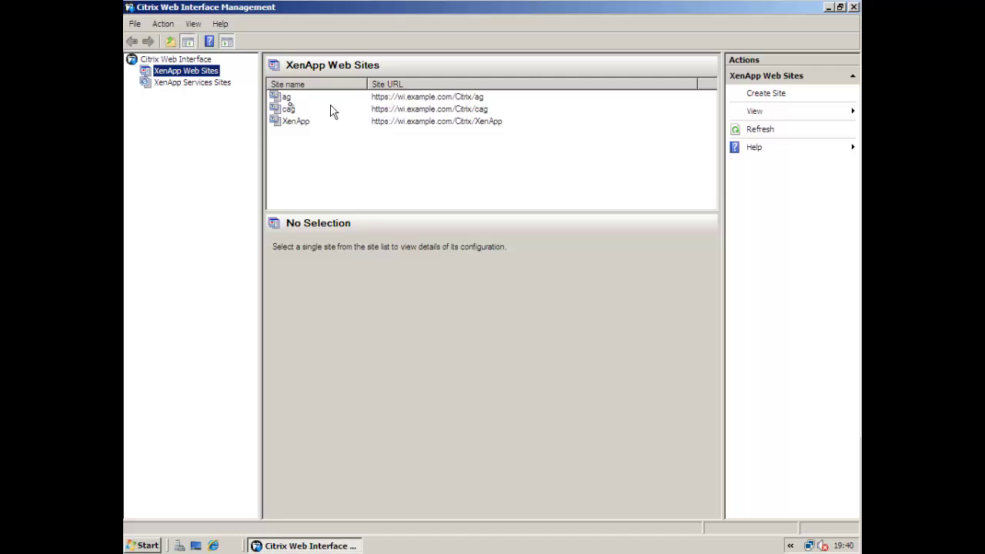
# - Review the new ag site's secure access overview and its summary of farm, authentication and resource settings
pyautogui.click(287, 98)
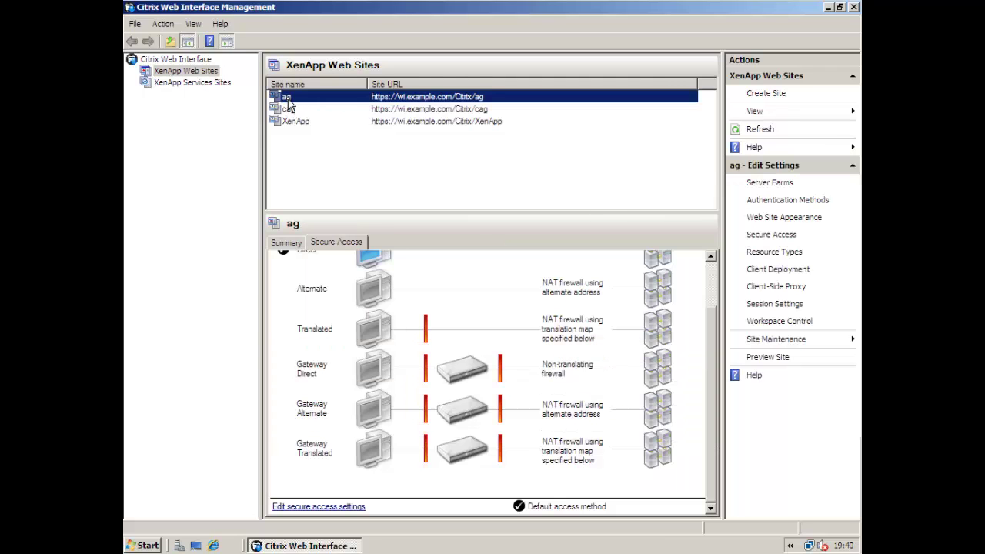
pyautogui.click(345, 244)
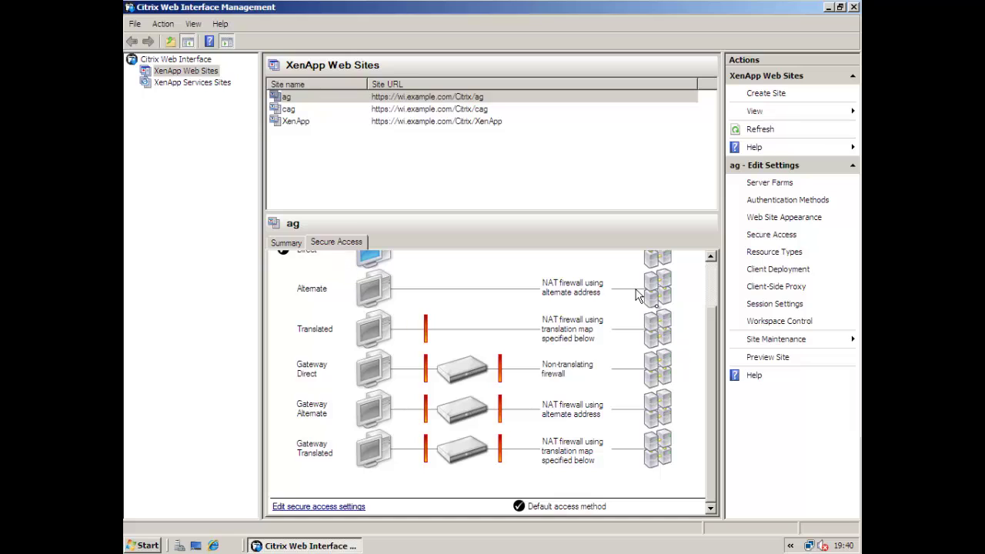
pyautogui.moveTo(709, 331); pyautogui.dragTo(708, 268)
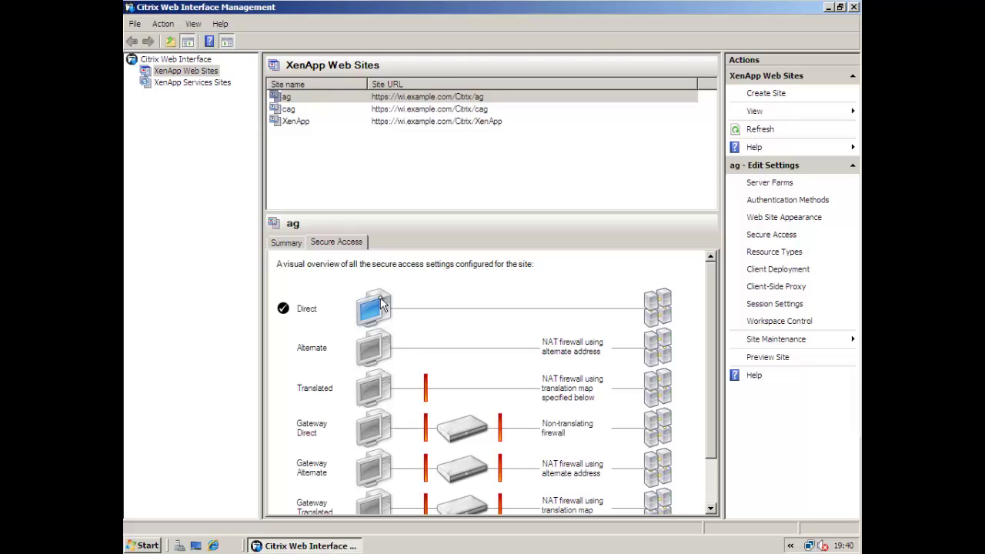
pyautogui.click(295, 245)
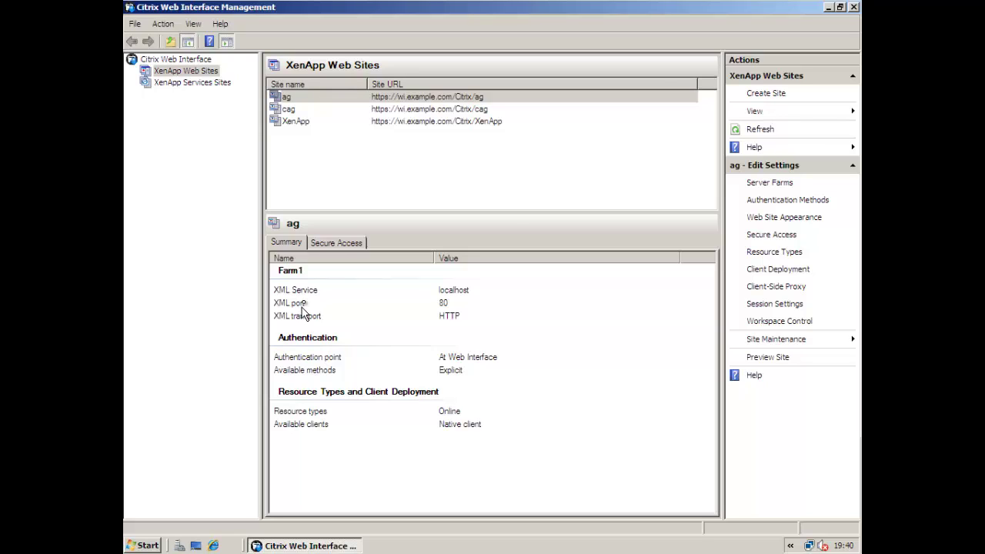
# - Open WebInterface.conf from the desktop in Notepad, without always using Notepad for this file type, and look through its settings
pyautogui.click(831, 8)
pyautogui.click(157, 247)
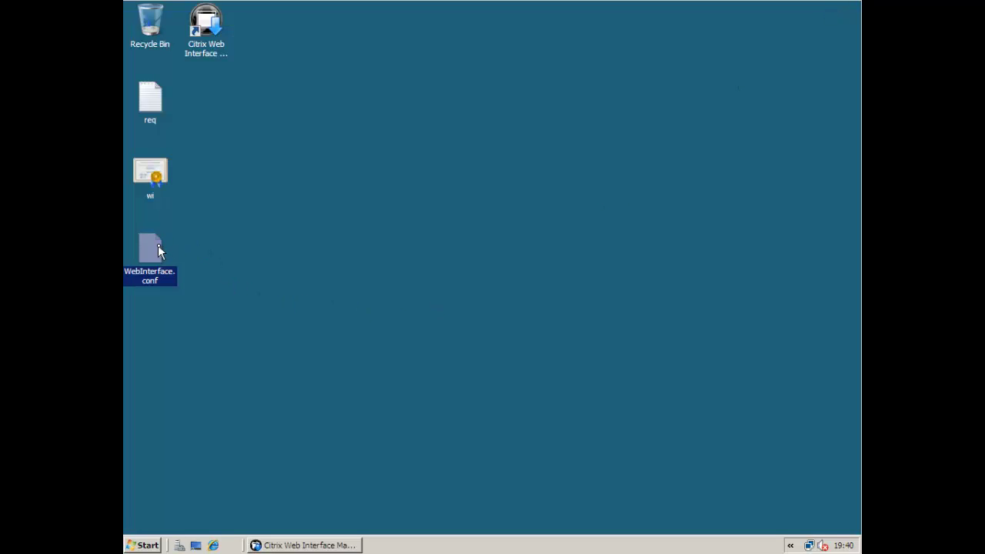
pyautogui.rightClick(160, 246)
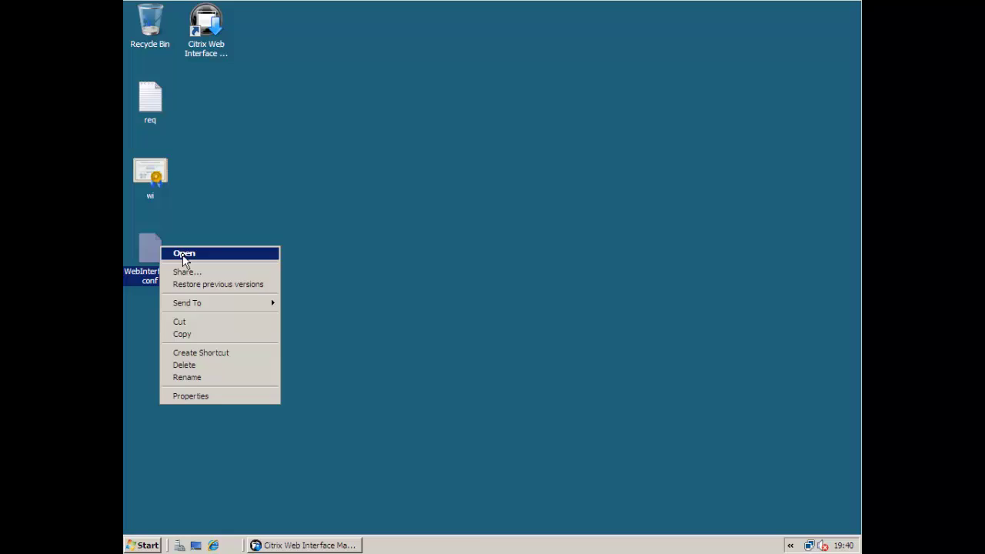
pyautogui.click(182, 255)
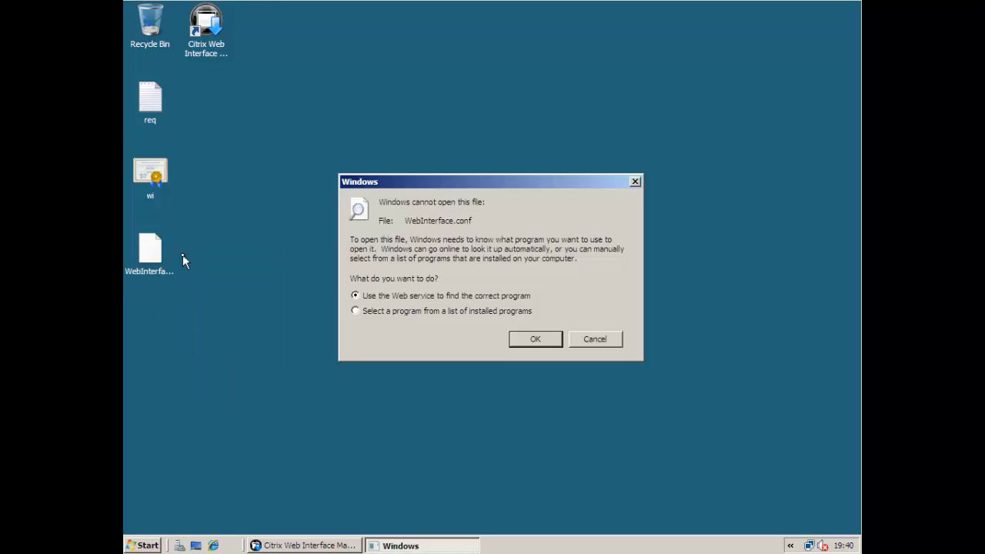
pyautogui.click(355, 310)
pyautogui.click(526, 340)
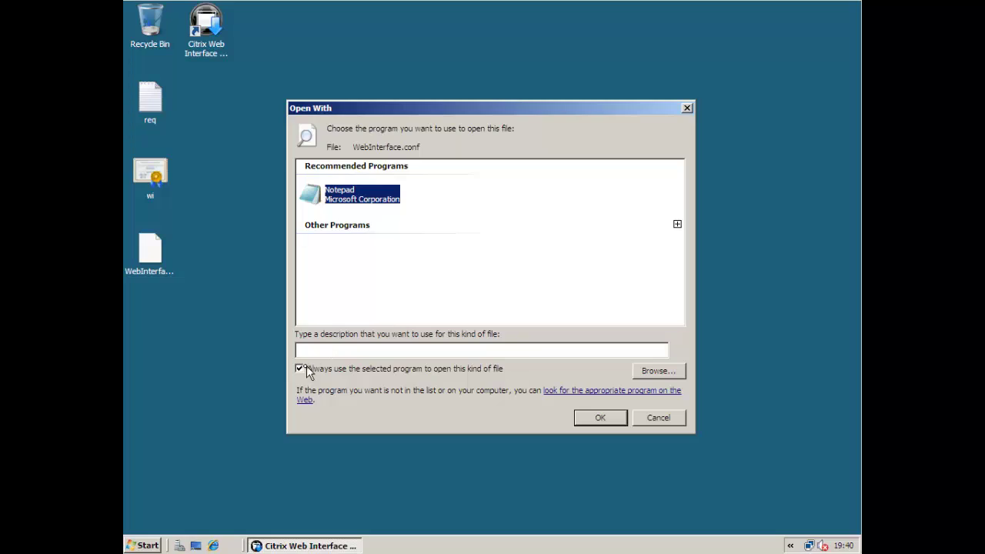
pyautogui.click(305, 369)
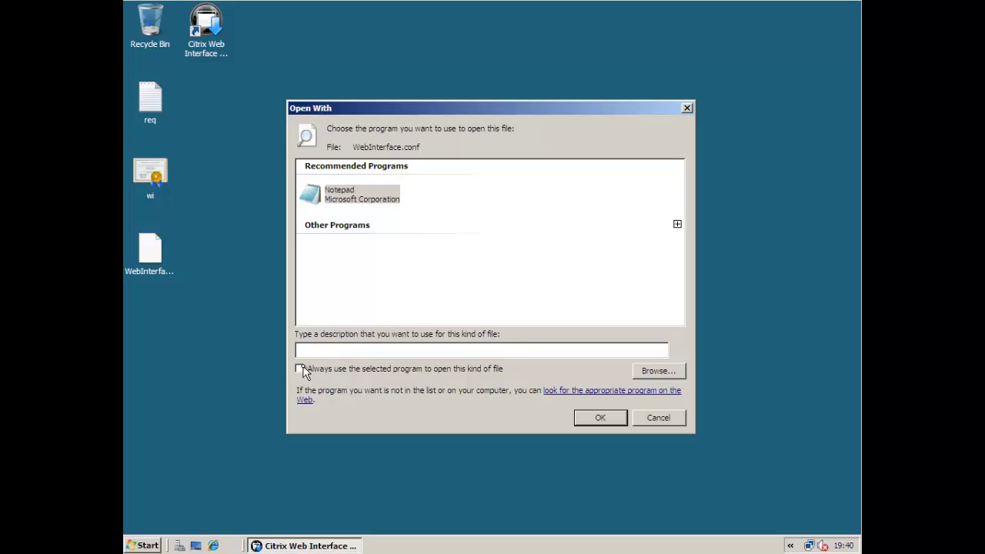
pyautogui.click(597, 418)
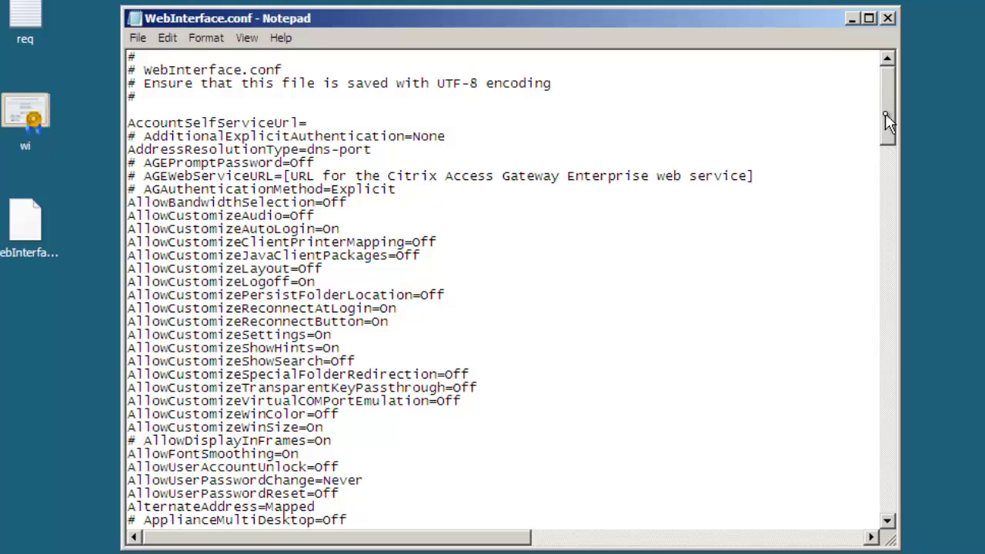
pyautogui.moveTo(885, 113); pyautogui.dragTo(884, 205)
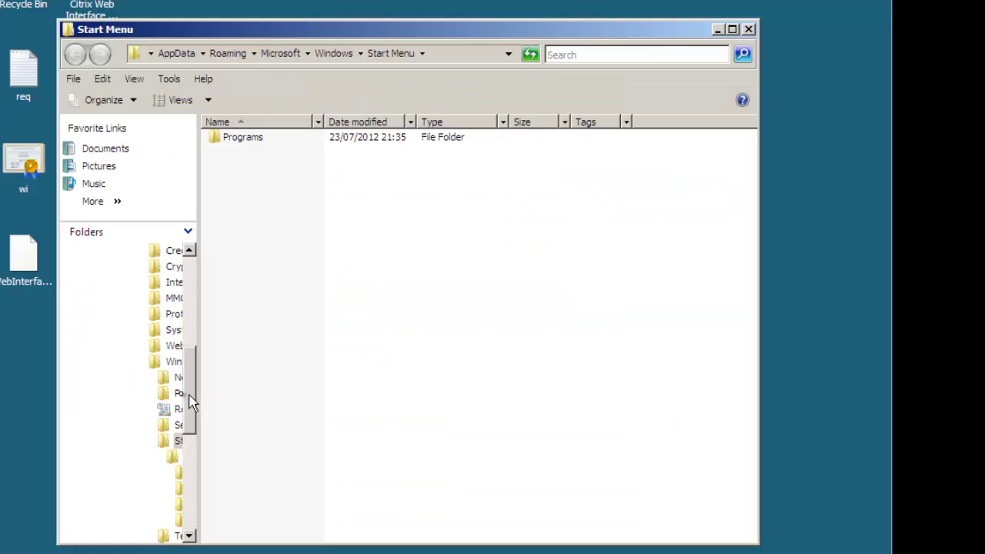
# - In Windows Explorer, browse to the new site's folder C:\inetpub\wwwroot\Citrix\ag
pyautogui.moveTo(188, 396); pyautogui.dragTo(189, 277)
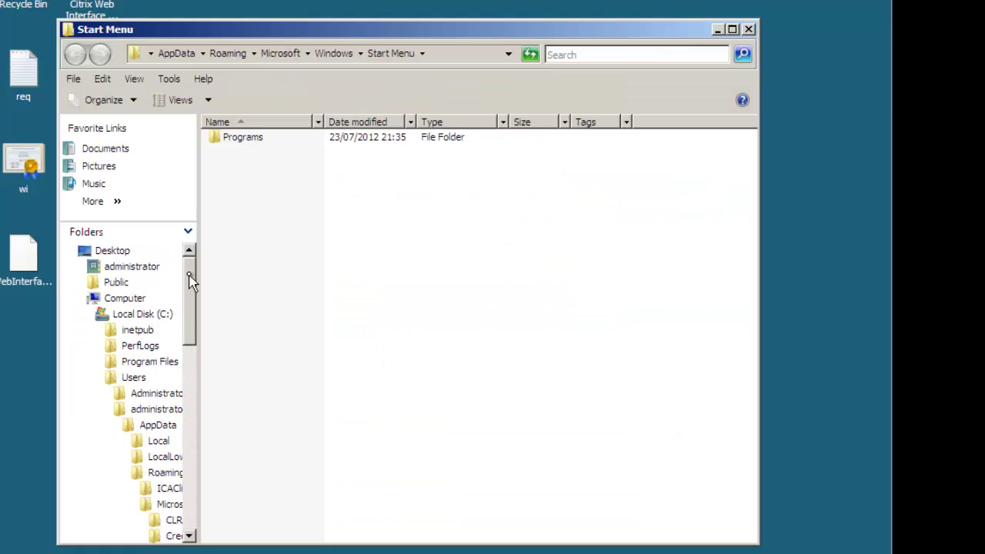
pyautogui.click(142, 333)
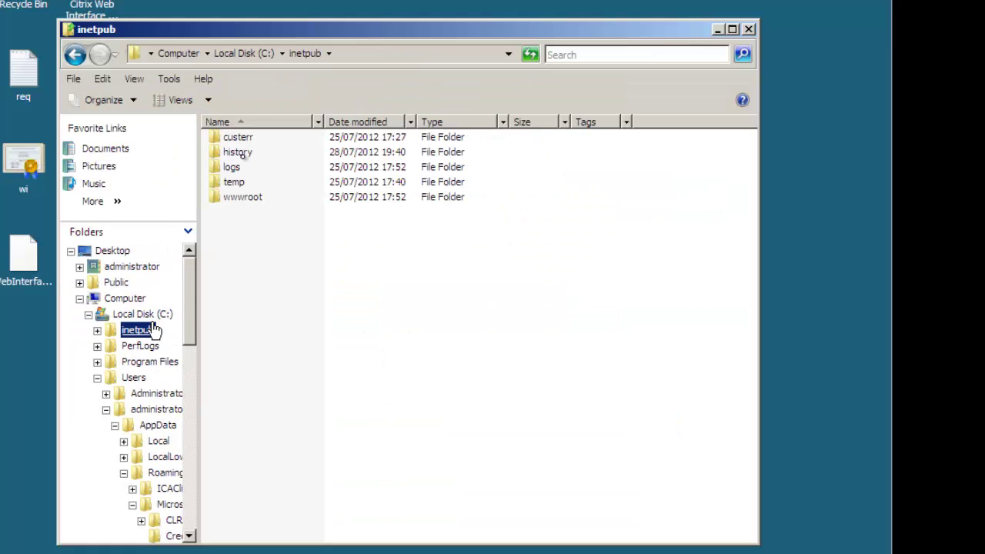
pyautogui.doubleClick(239, 200)
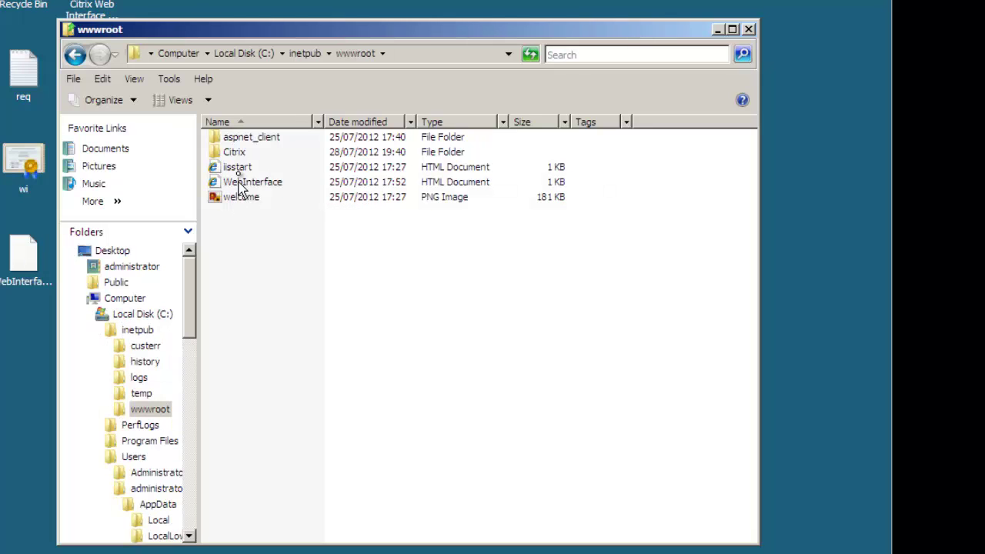
pyautogui.doubleClick(234, 153)
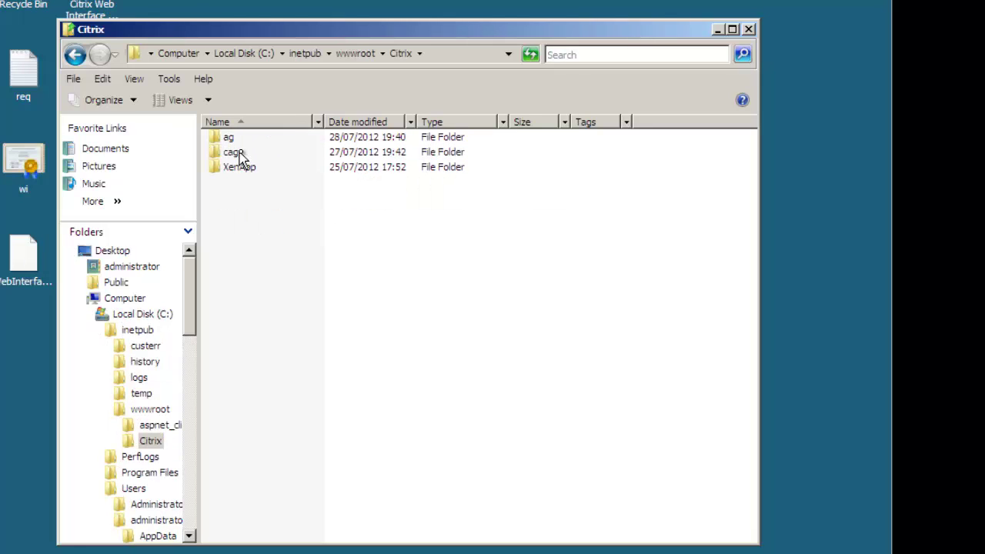
pyautogui.doubleClick(233, 141)
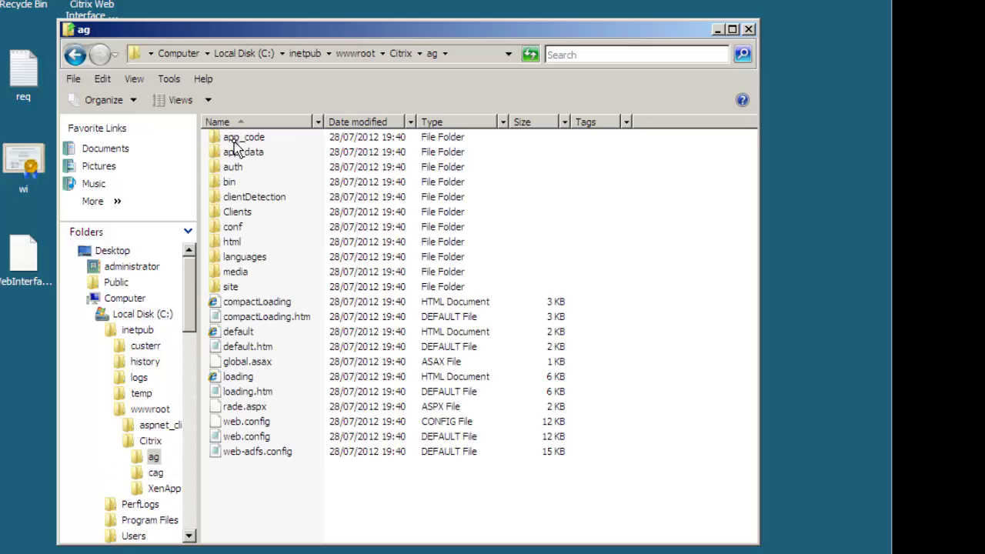
# - Paste the copied WebInterface.conf into the ag site's conf folder, replacing the existing file, and close the folder window
pyautogui.click(244, 228)
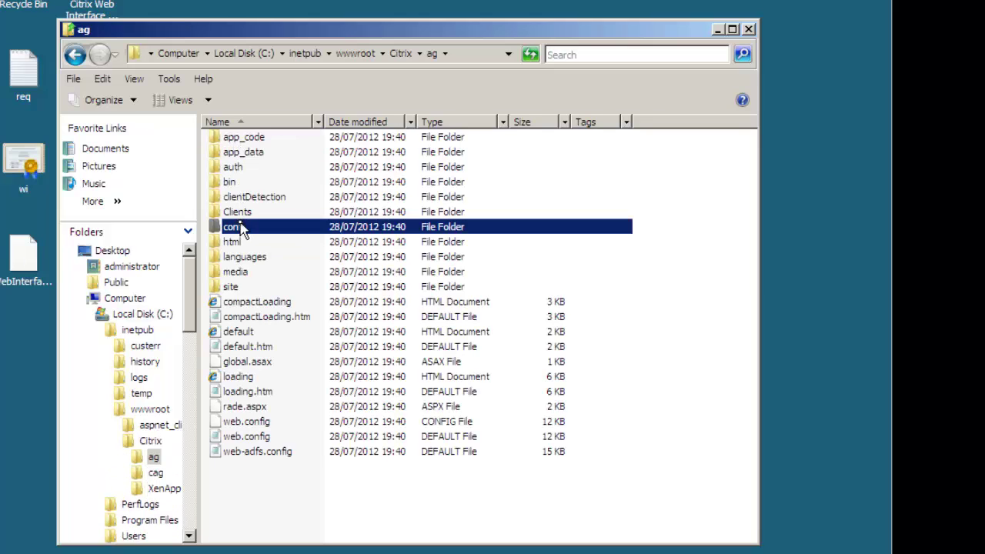
pyautogui.doubleClick(241, 228)
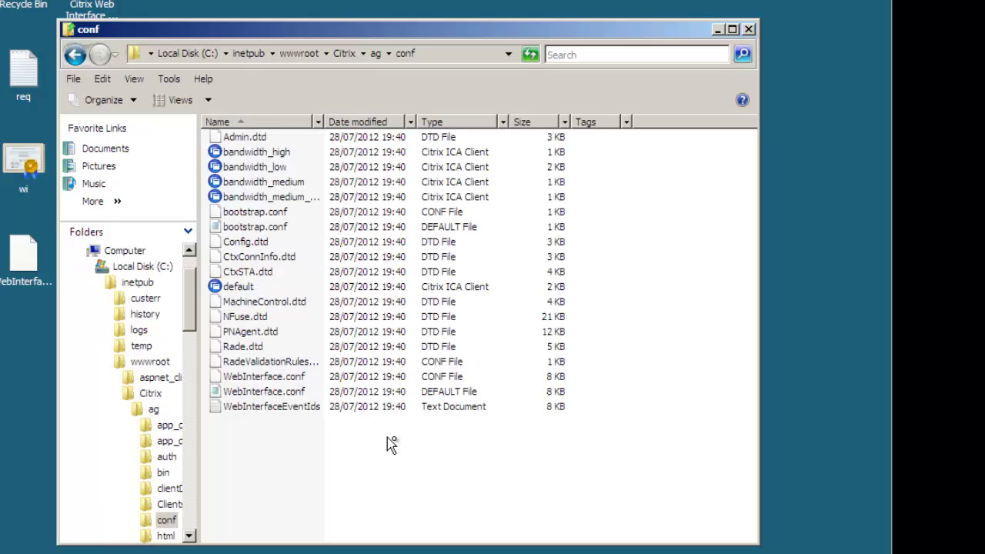
pyautogui.rightClick(392, 438)
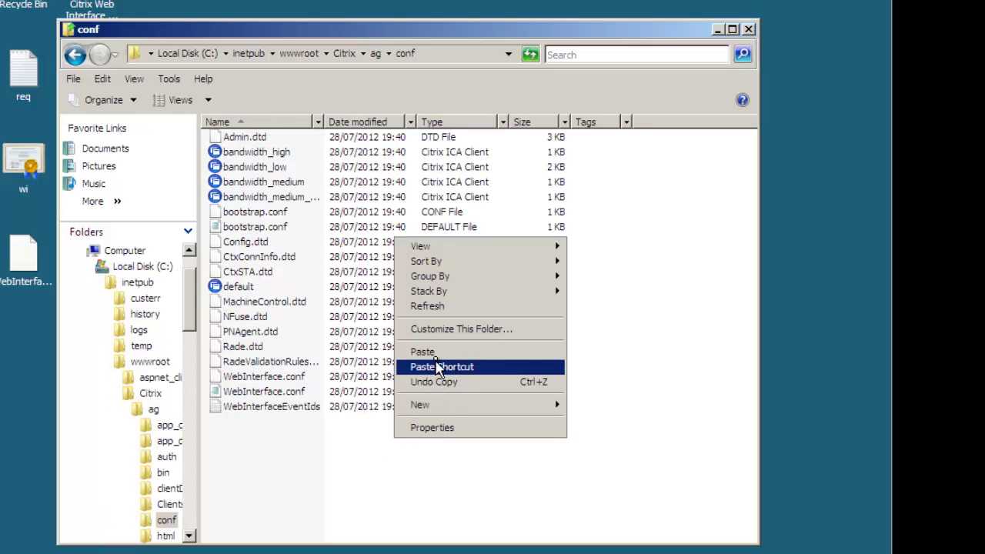
pyautogui.click(436, 353)
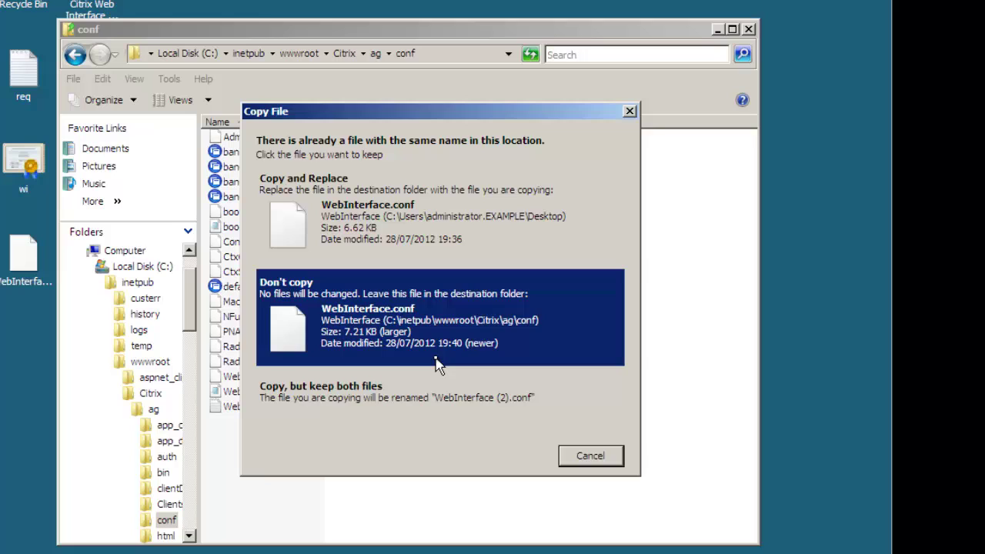
pyautogui.click(387, 237)
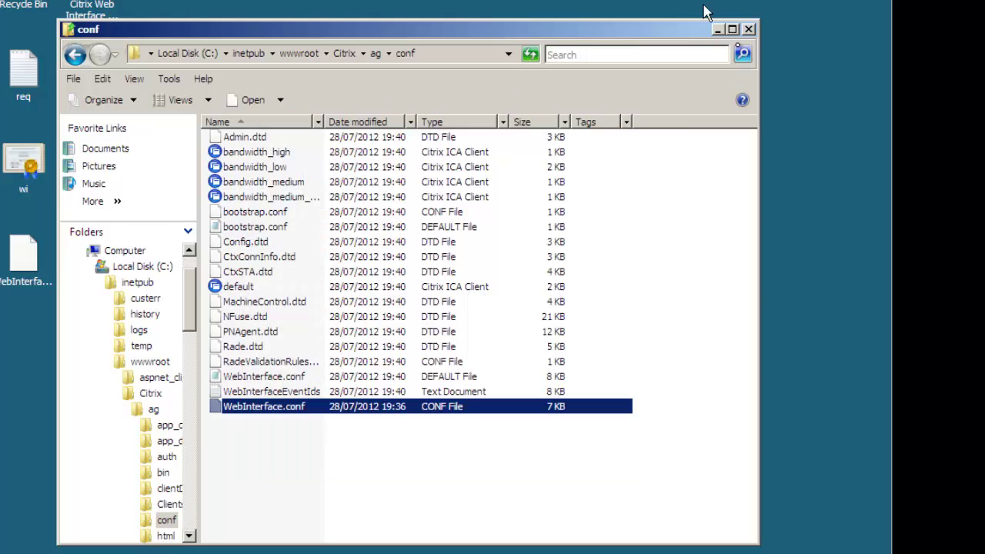
pyautogui.click(747, 30)
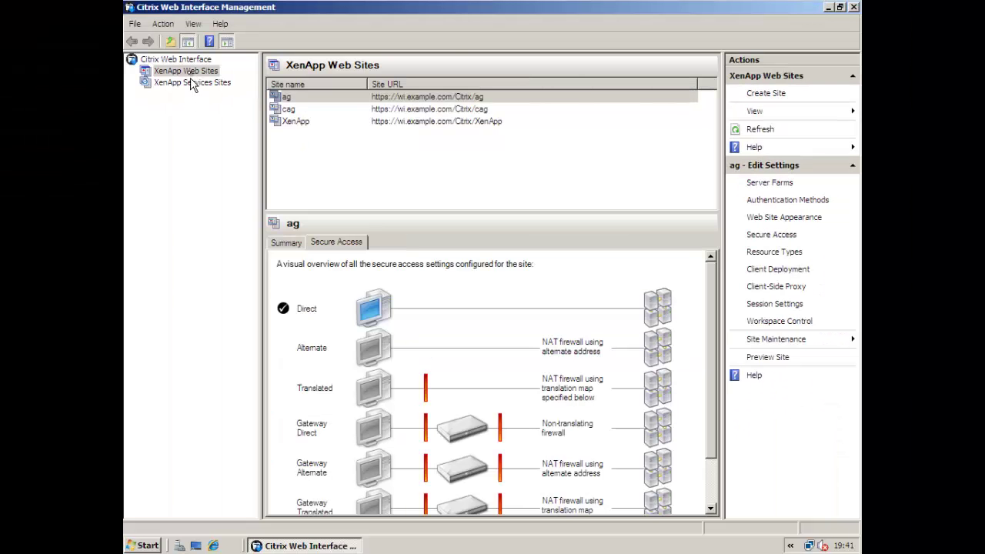
# - Refresh the XenApp Web Sites list in Citrix Web Interface Management and review the ag site's secure access overview and summary
pyautogui.rightClick(190, 77)
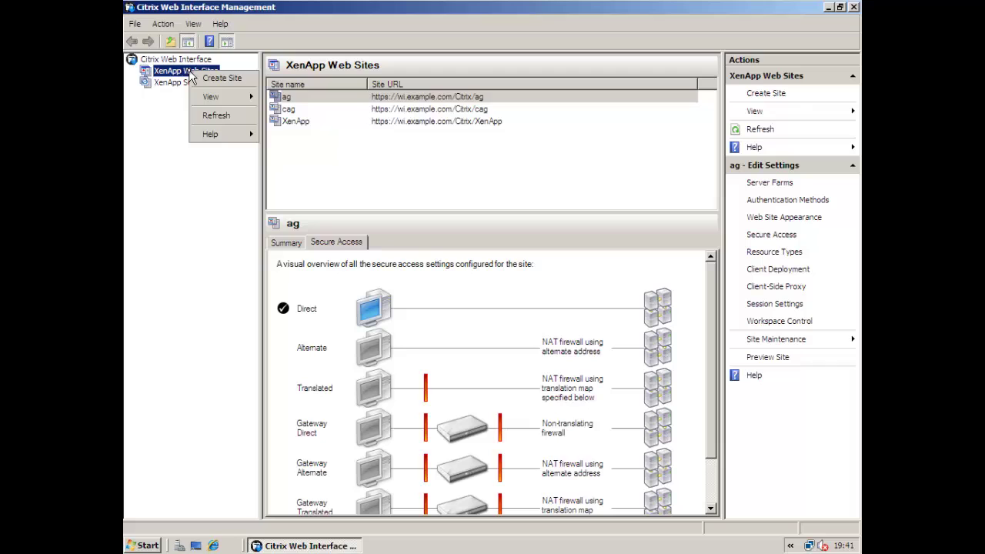
pyautogui.click(211, 115)
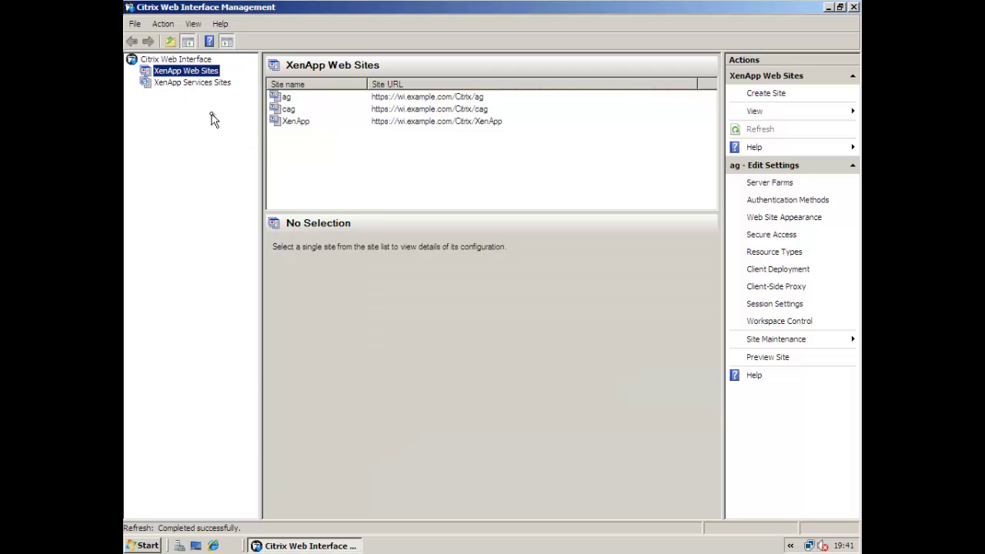
pyautogui.click(284, 97)
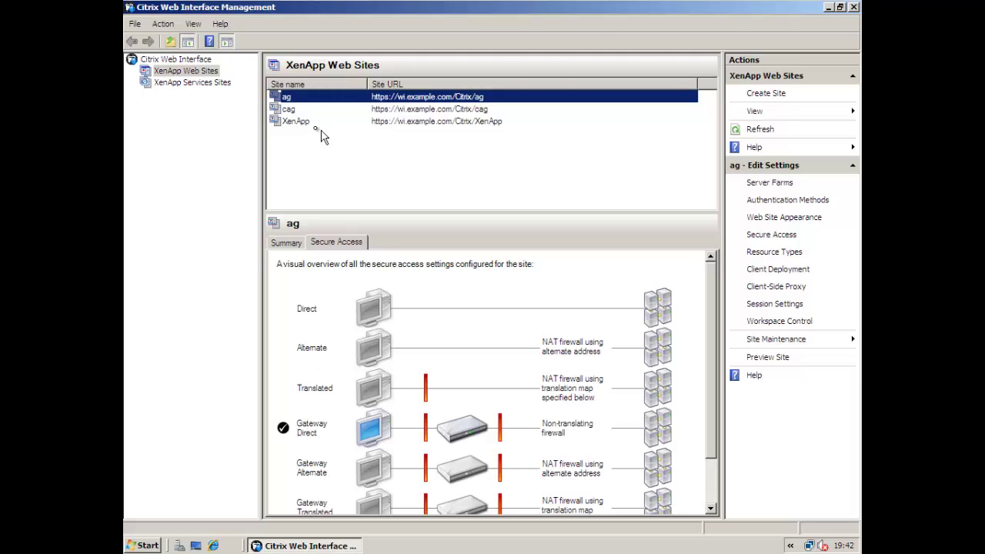
pyautogui.click(291, 243)
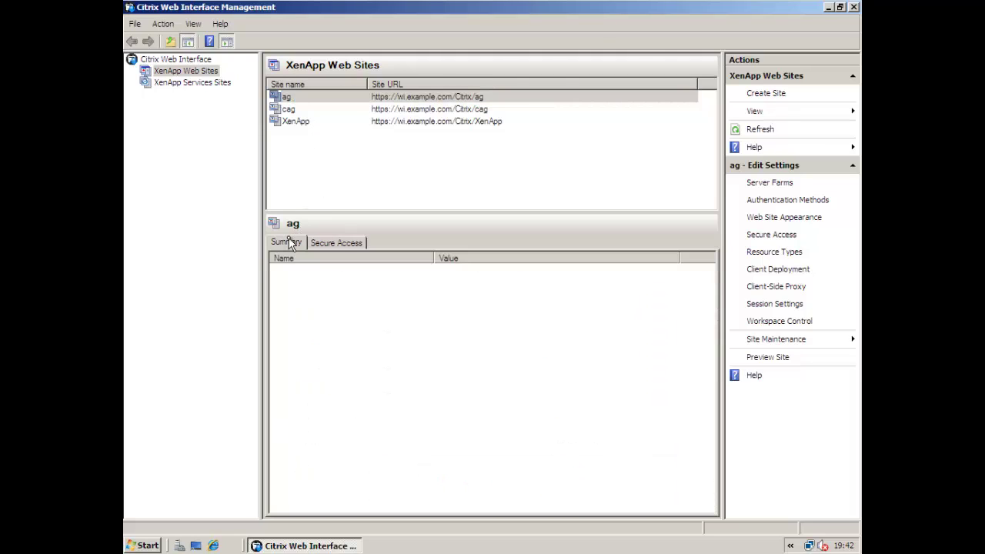